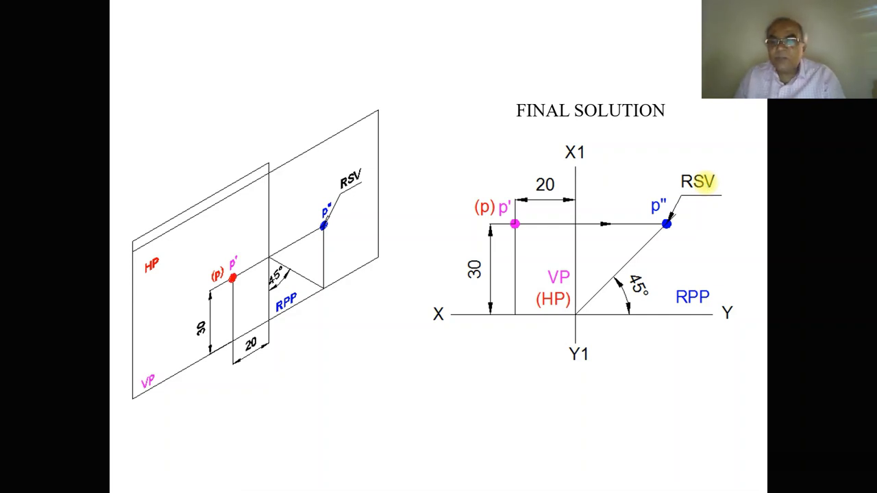
- End the PowerPoint slide show and return to editing slide 20, the Final Solution
key("Escape")
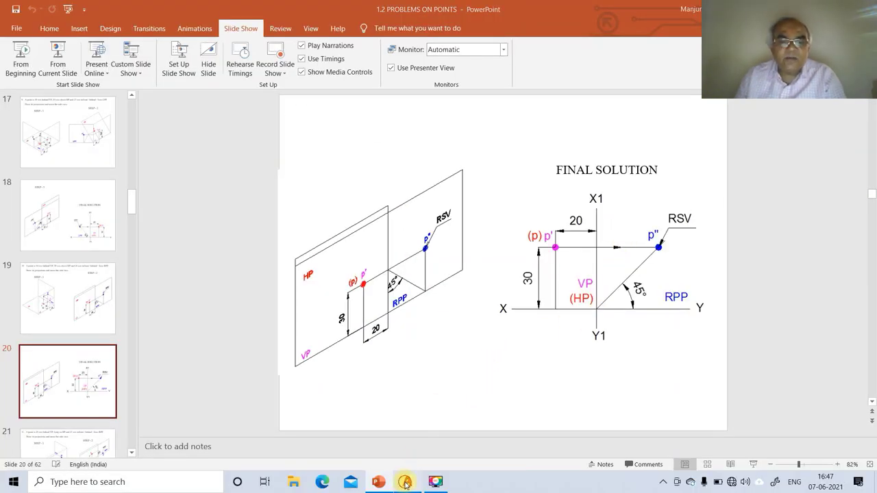
- Switch to AutoCAD, then turn the grid off and ortho on
left_click(405, 484)
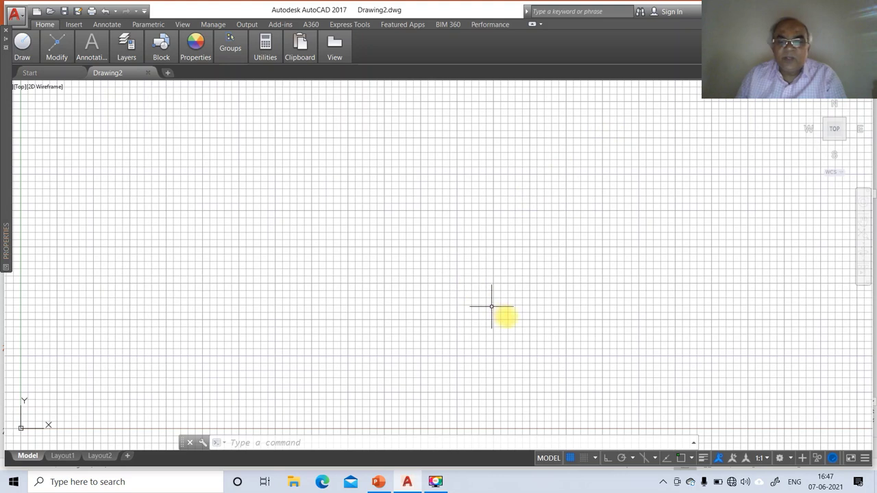
left_click(569, 457)
left_click(607, 457)
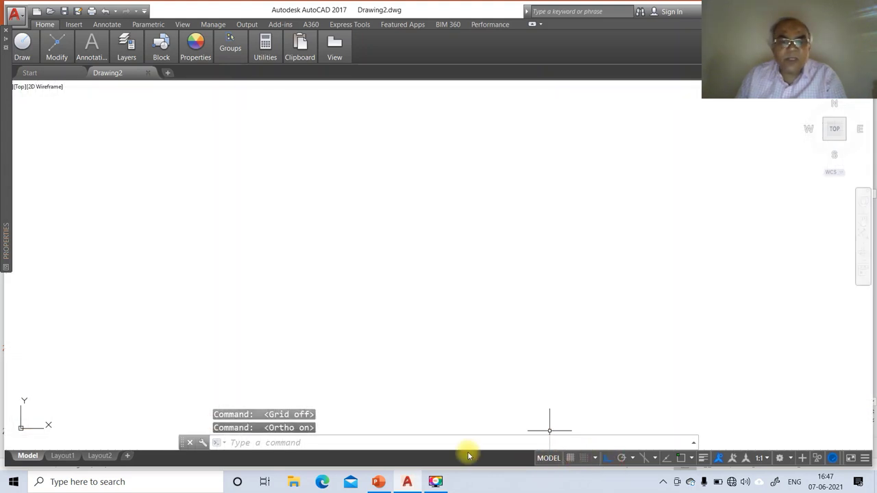
- Set the drawing limits from 0,0 to 297,210 and zoom to show them all
left_click(267, 443)
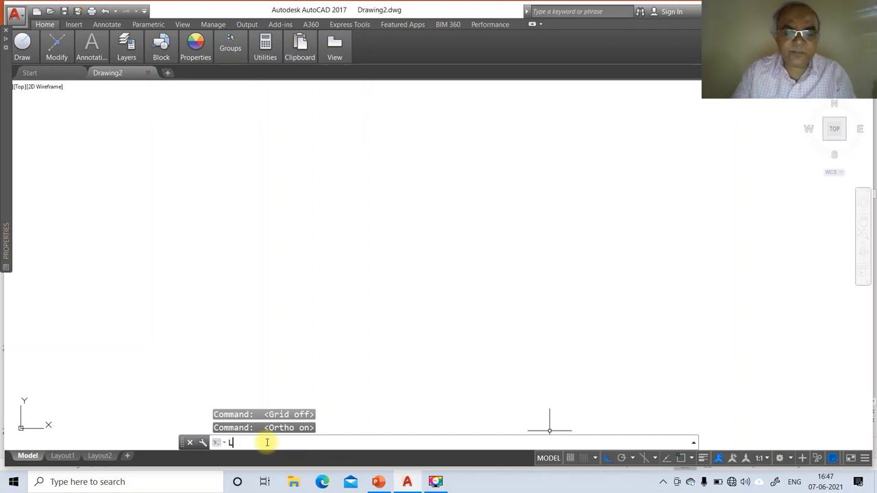
key("Return")
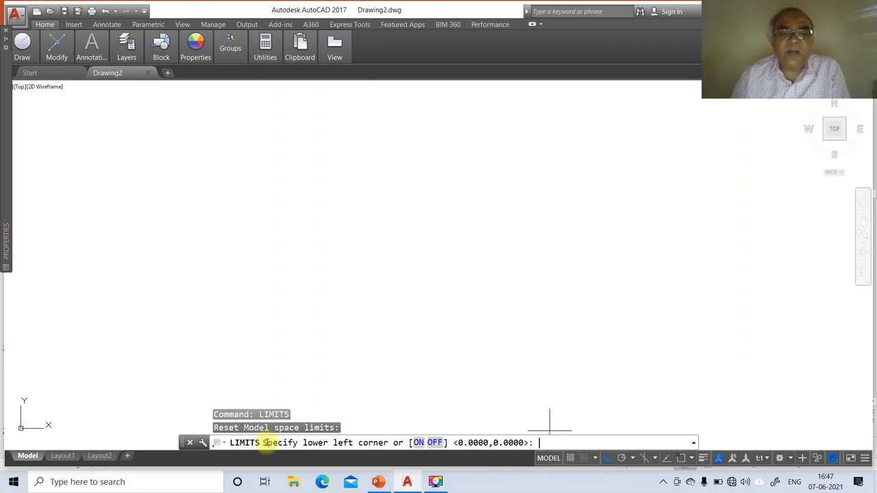
key("Return")
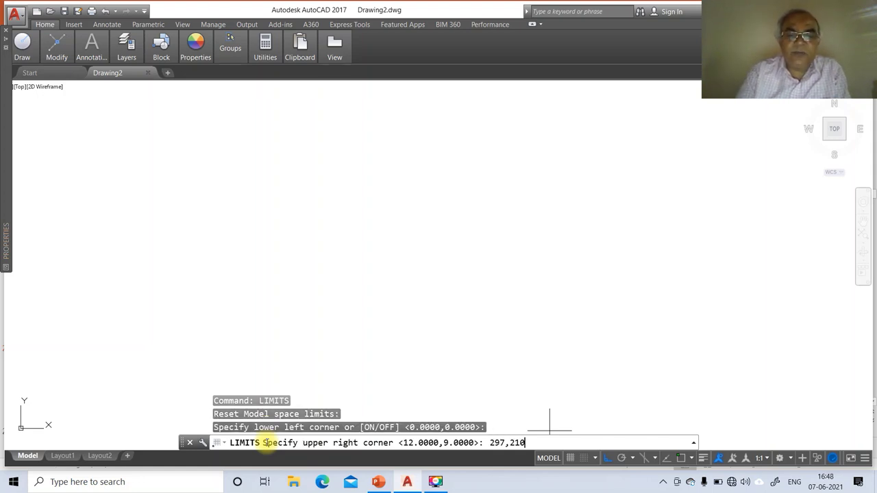
key("Return")
type("z")
key("Return")
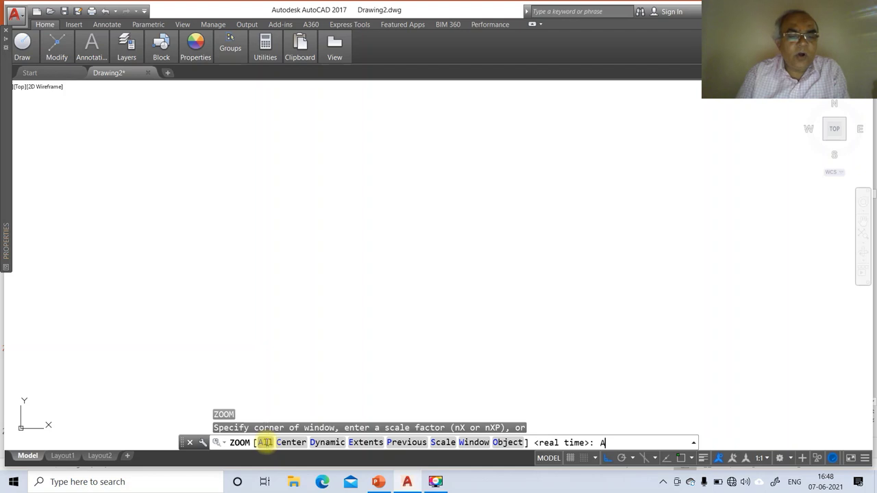
key("Return")
type("L")
key("Return")
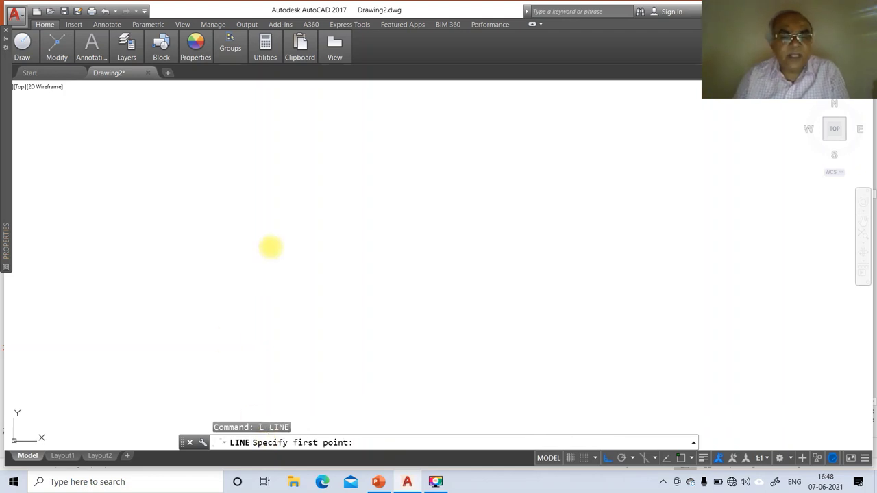
- Draw a horizontal base line and a vertical right edge with LINE
left_click(73, 347)
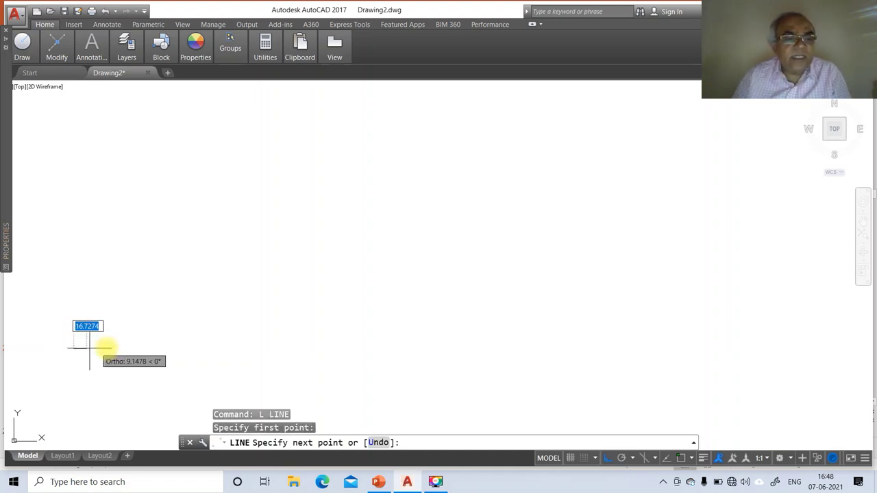
left_click(713, 348)
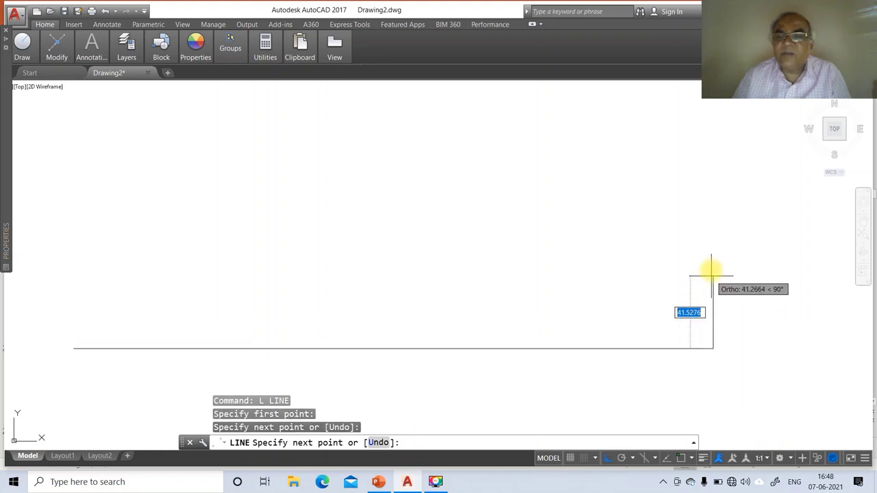
left_click(725, 88)
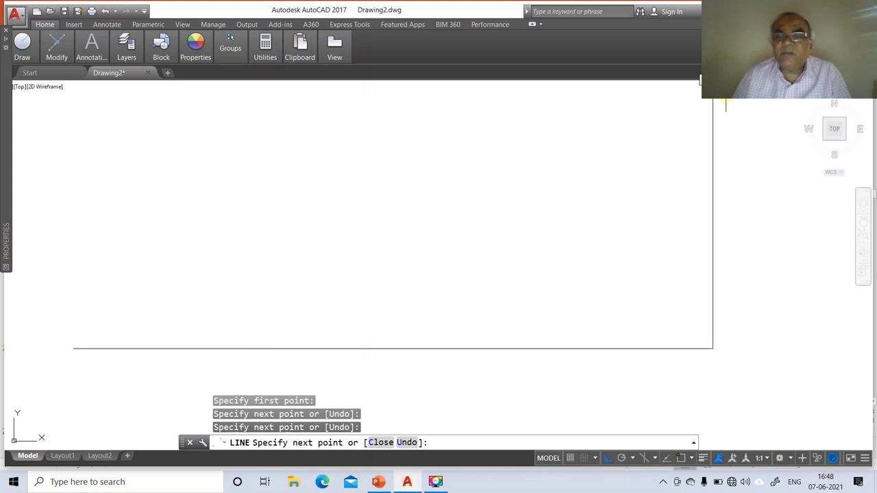
key("Return")
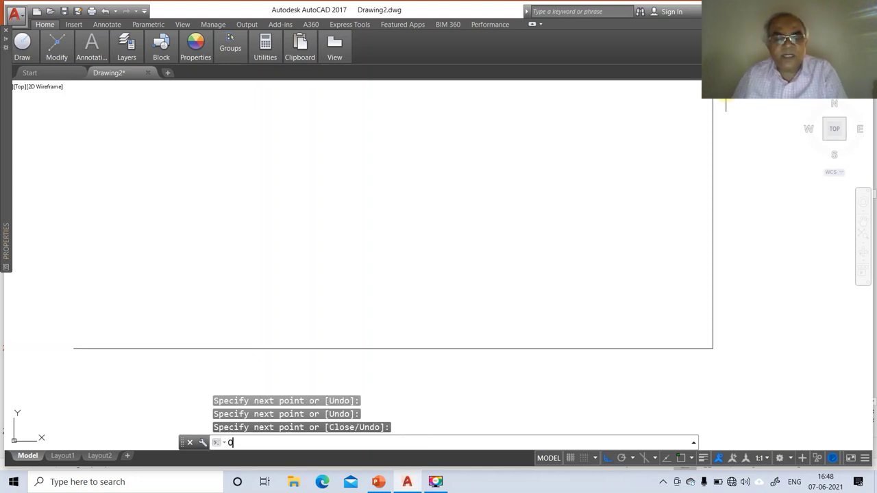
- Offset the right vertical edge 297 to the left
type("O")
key("Return")
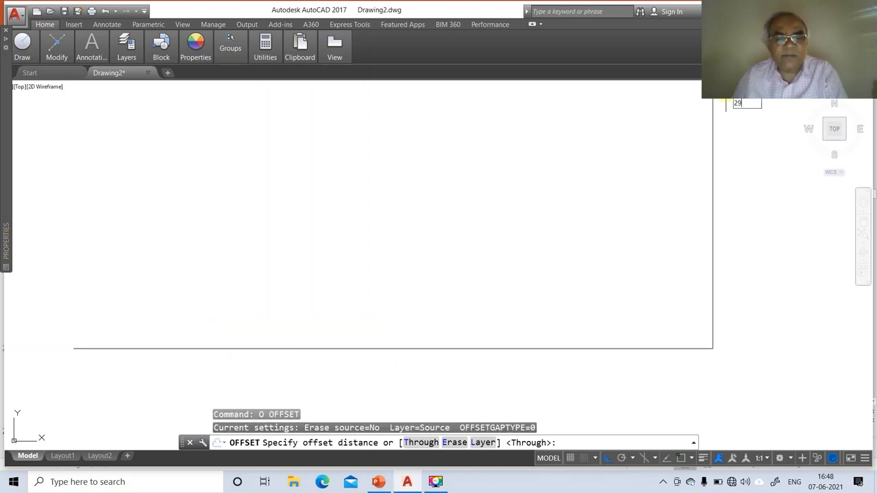
type("297")
key("Return")
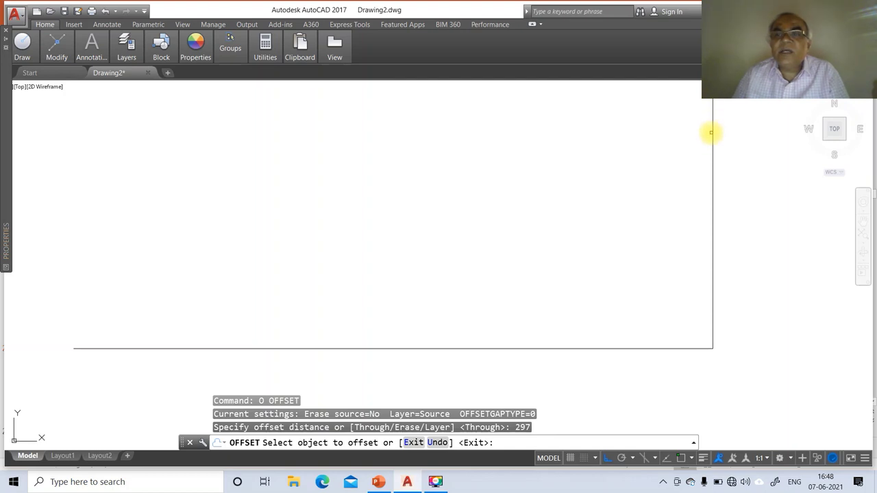
left_click(711, 135)
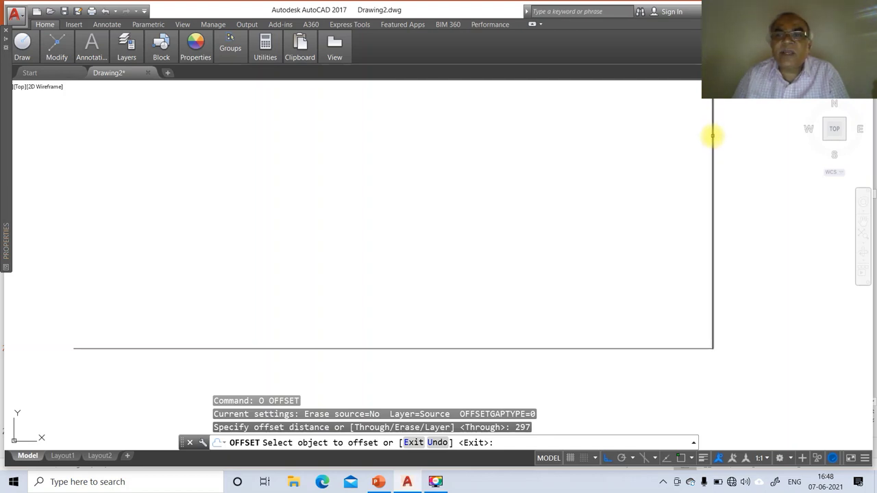
left_click(586, 140)
key("Return")
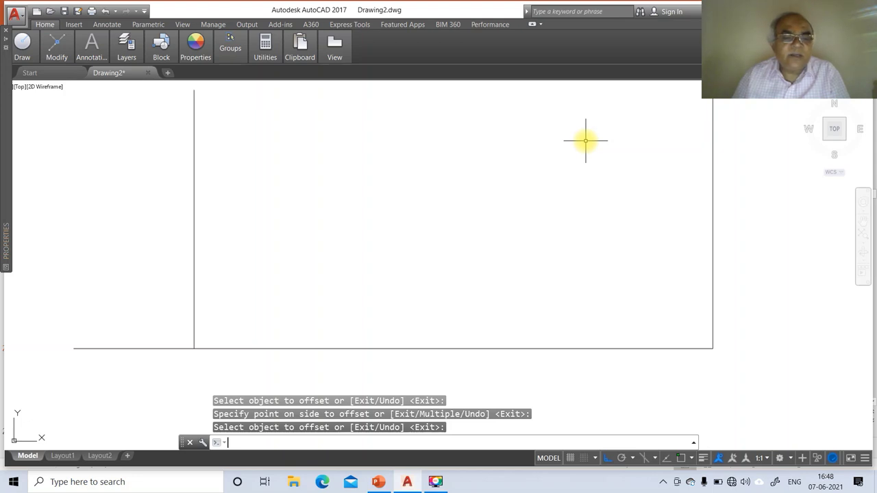
- Offset the base line 210 upward, then zoom to extents and out to 0.6X
key("Return")
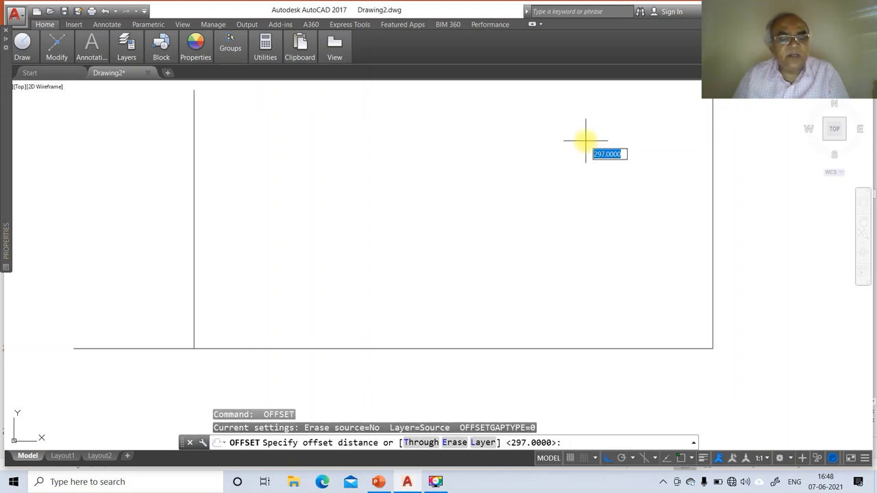
type("21")
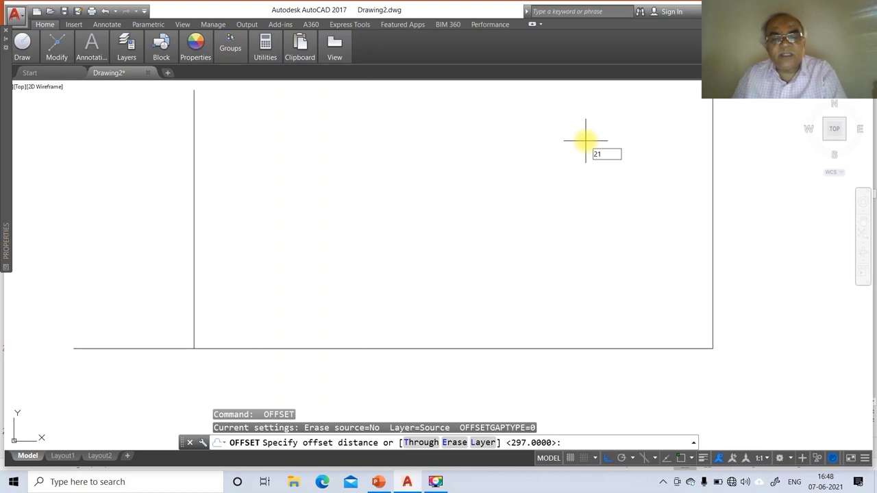
type("0")
key("Return")
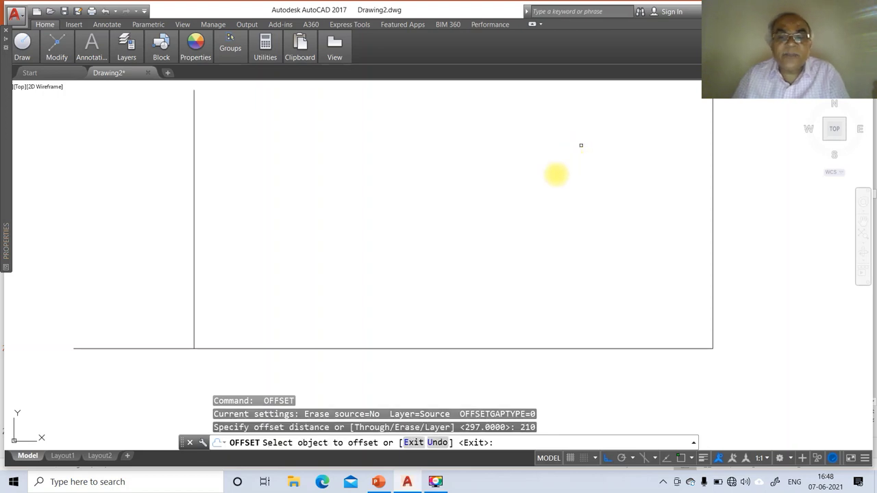
left_click(433, 348)
left_click(430, 276)
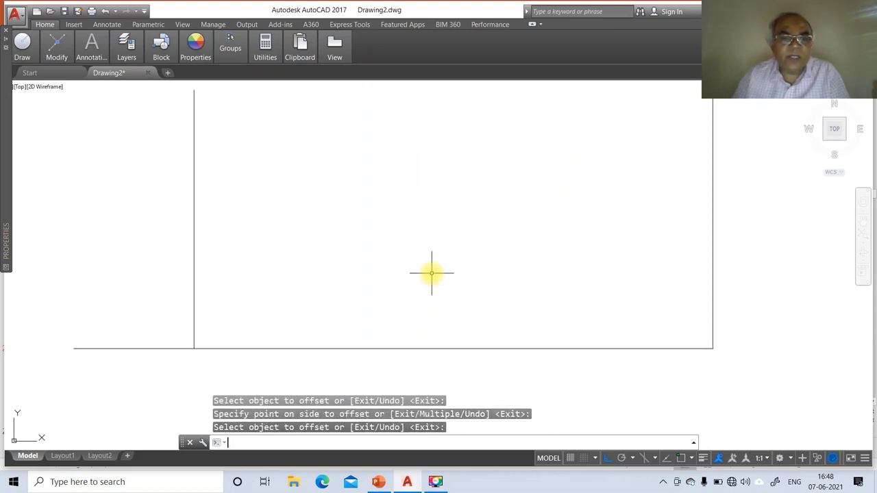
type("Z")
key("Return")
type("E")
key("Return")
key("Return")
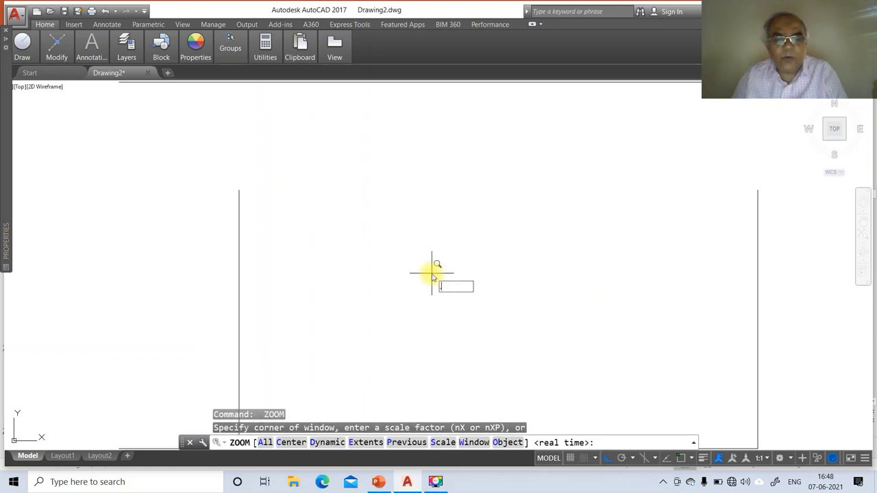
type(".6X")
key("Return")
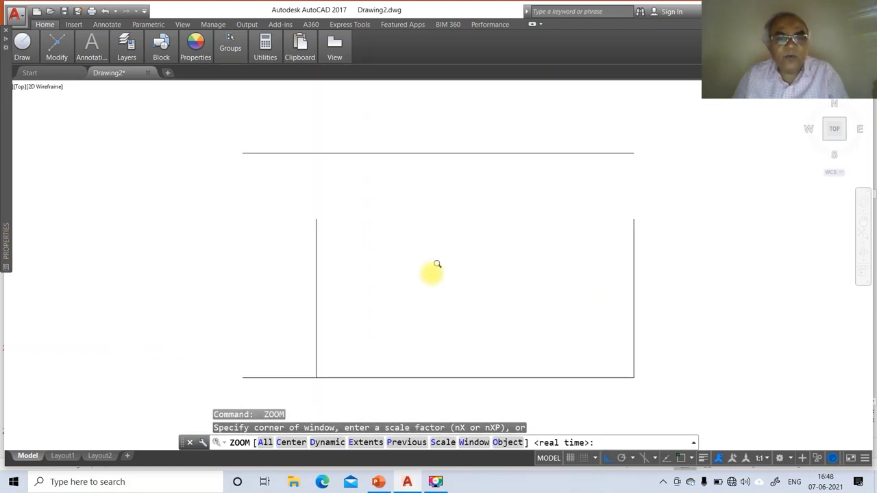
type("F")
key("Return")
- Join the border's top-left, top-right and bottom-left corners with zero-radius fillets
left_click(319, 328)
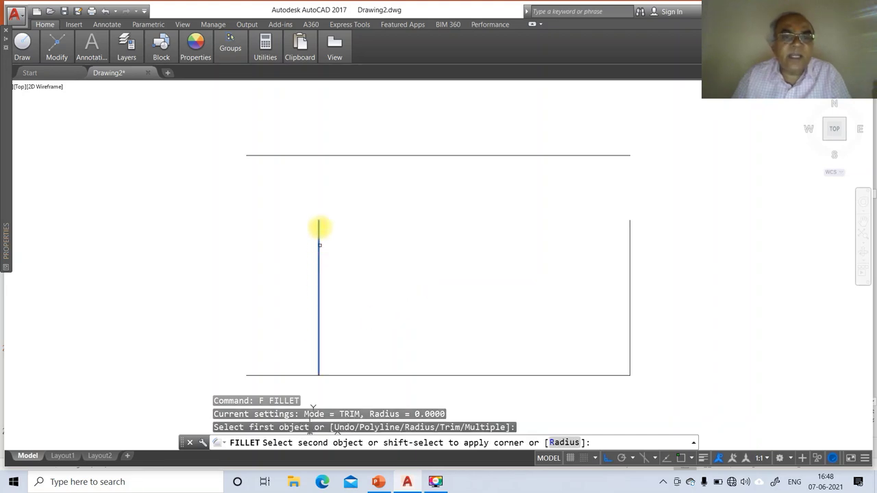
left_click(335, 156)
key("Return")
left_click(337, 155)
left_click(629, 221)
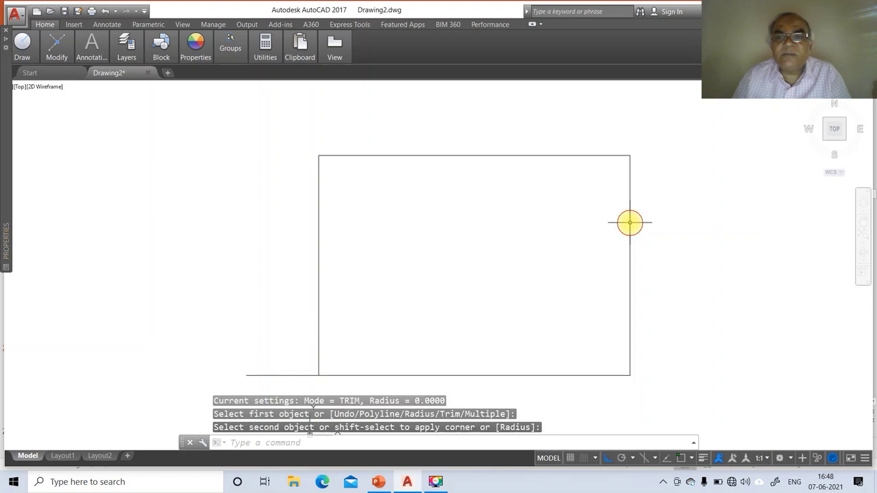
key("Return")
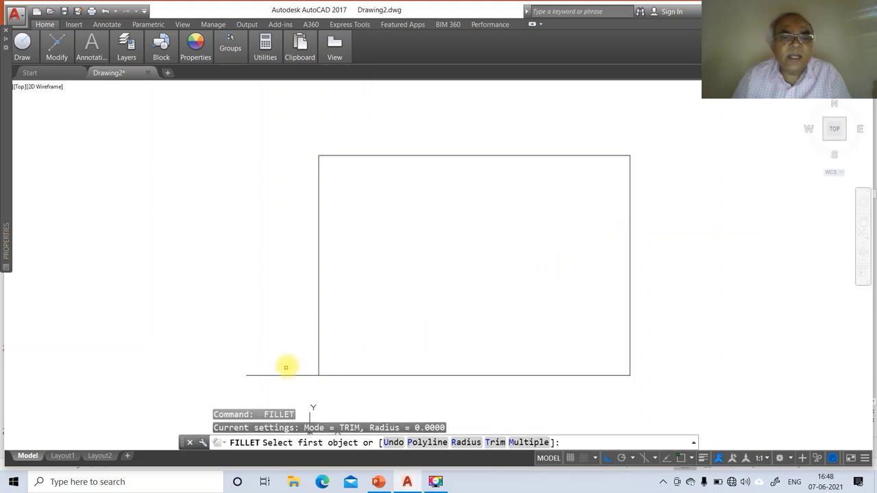
left_click(318, 353)
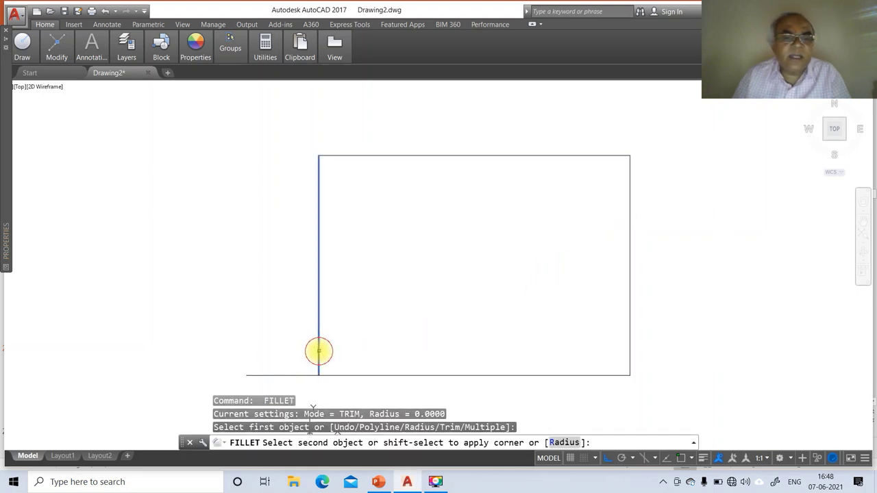
left_click(347, 374)
- Zoom in on the upper part of the sheet with a zoom window
type("z")
key("Return")
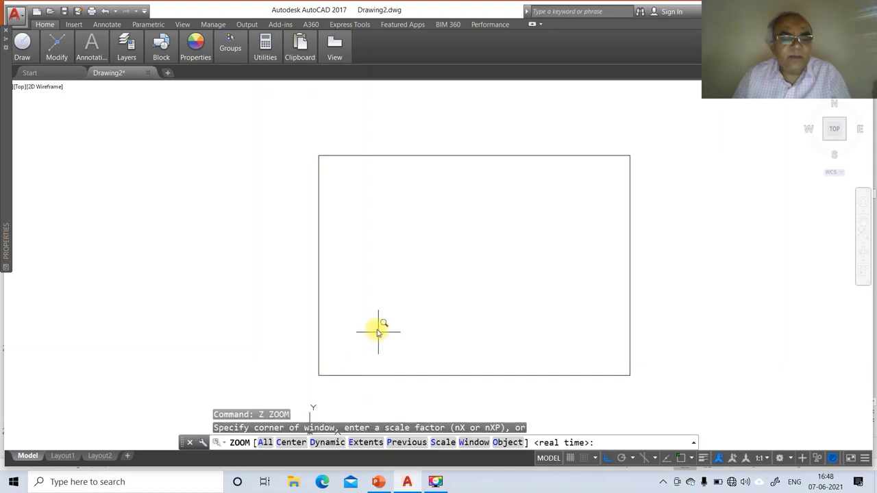
type("w")
key("Return")
left_click(304, 146)
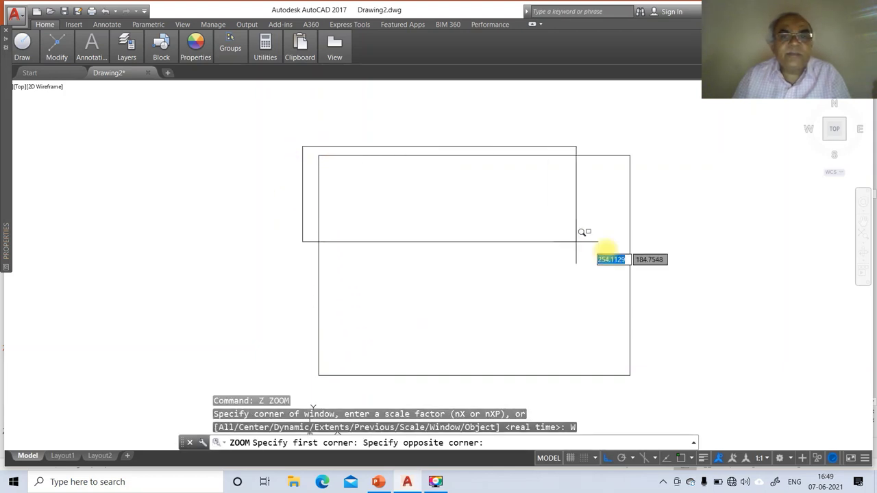
left_click(663, 263)
- Start single-line text at the sheet's top-left with height 4 and rotation 0
type("dt")
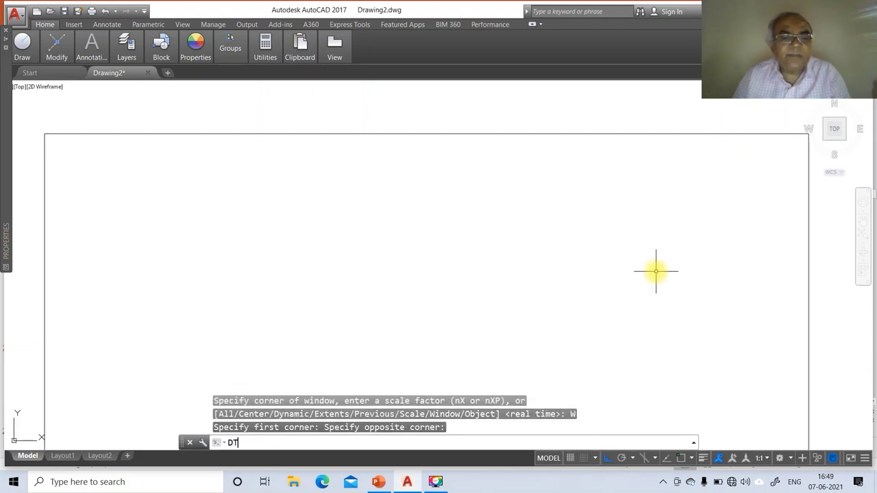
key("Return")
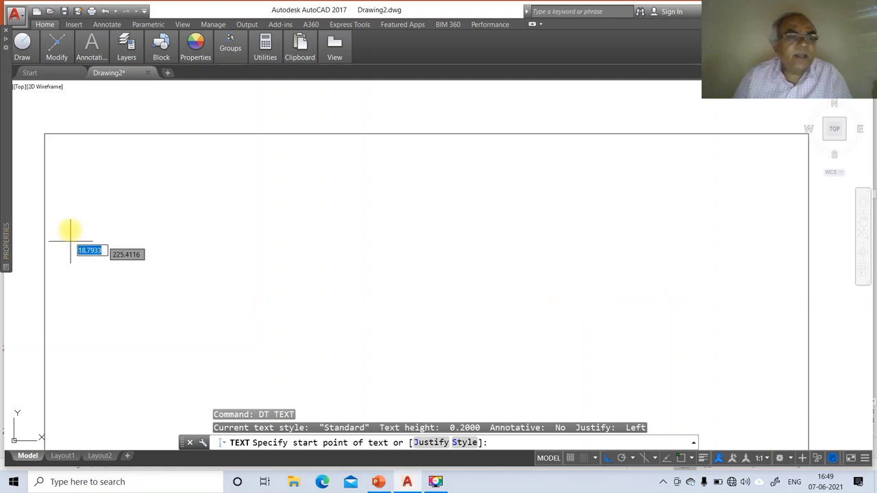
left_click(48, 151)
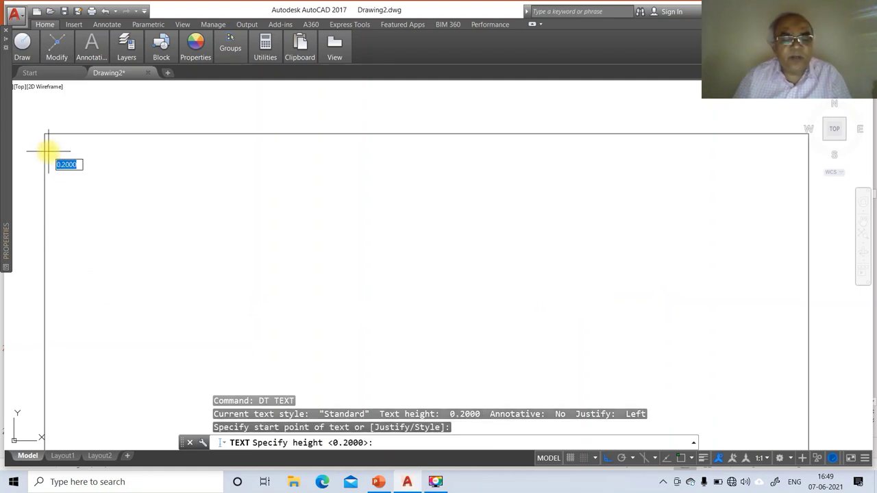
type("4")
key("Return")
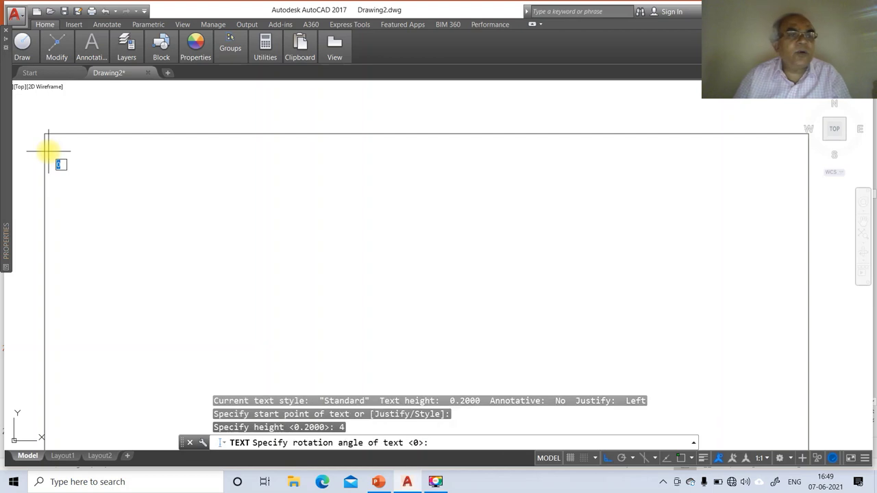
key("Return")
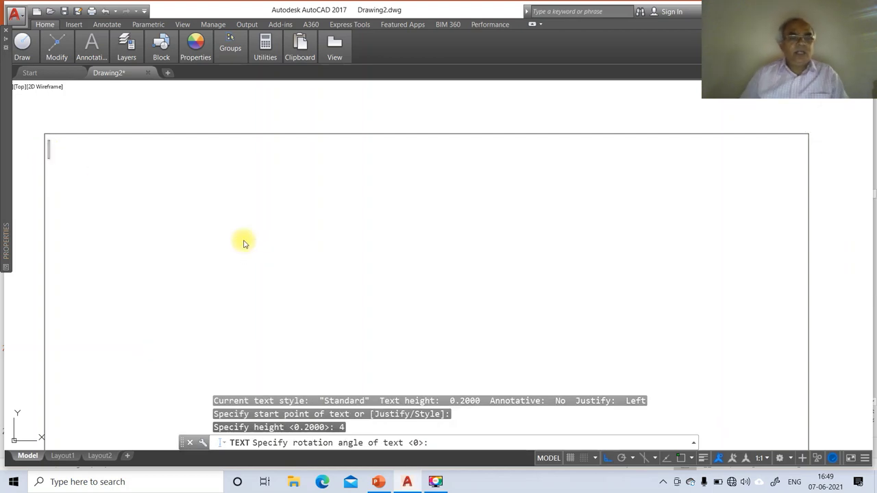
- Type the two-line Problem 10 statement giving the point's distances from VP, HP and RPP
type("10.")
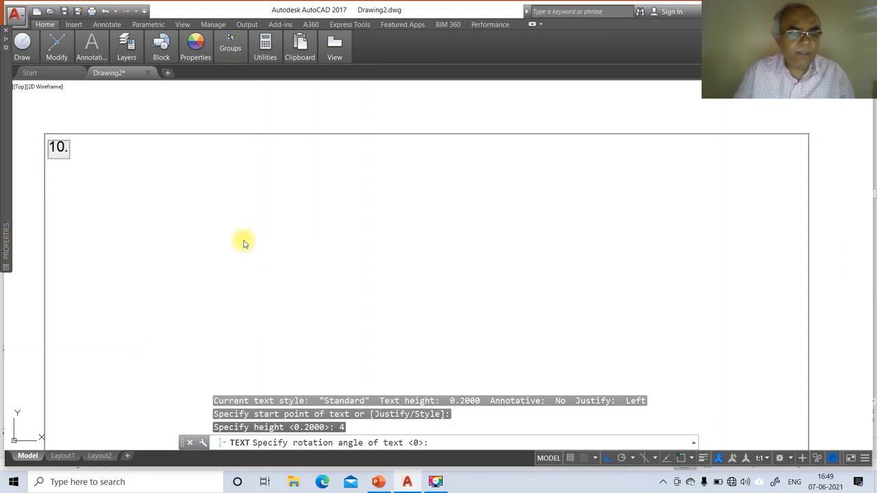
type("  A point")
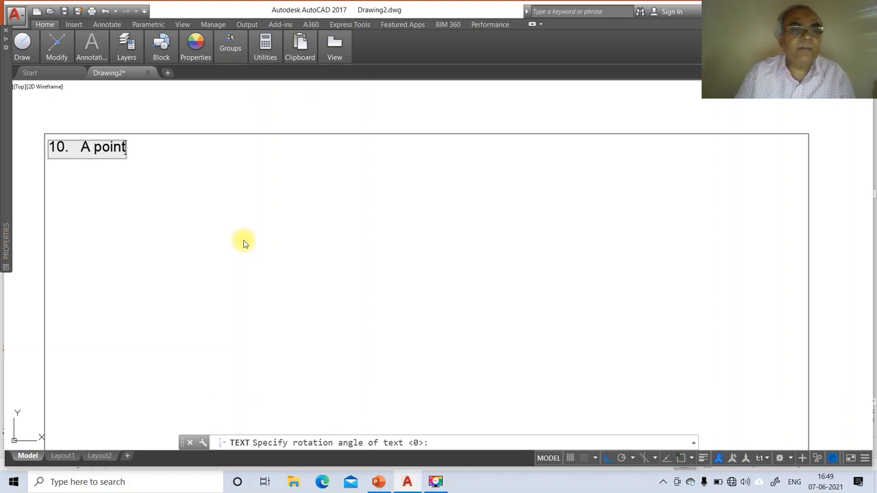
type(" is 30 mm ")
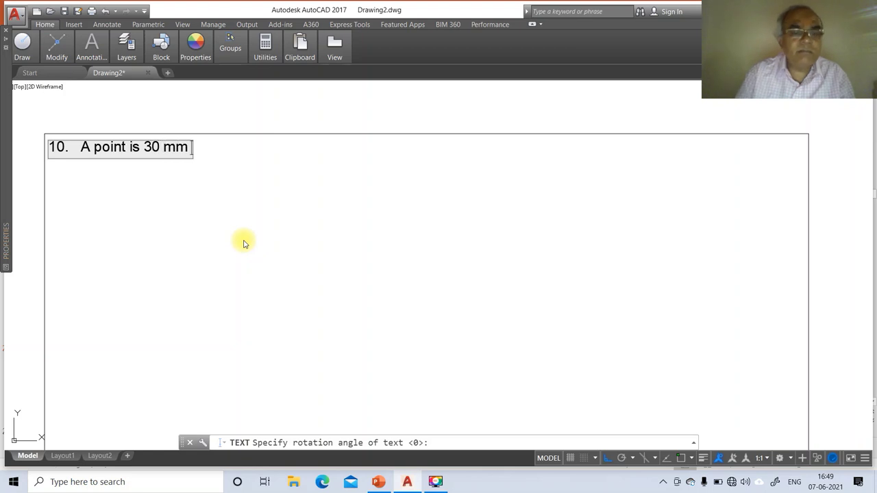
type("beh")
key("BackSpace")
type("e")
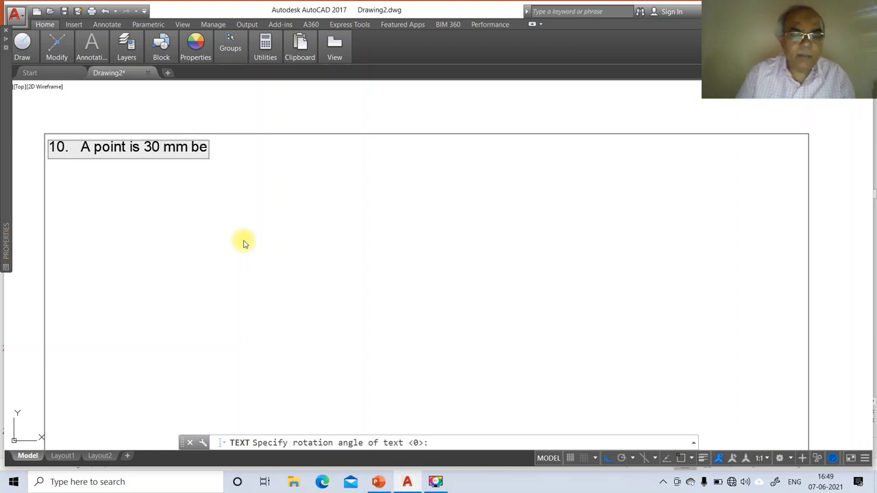
type("hind VP")
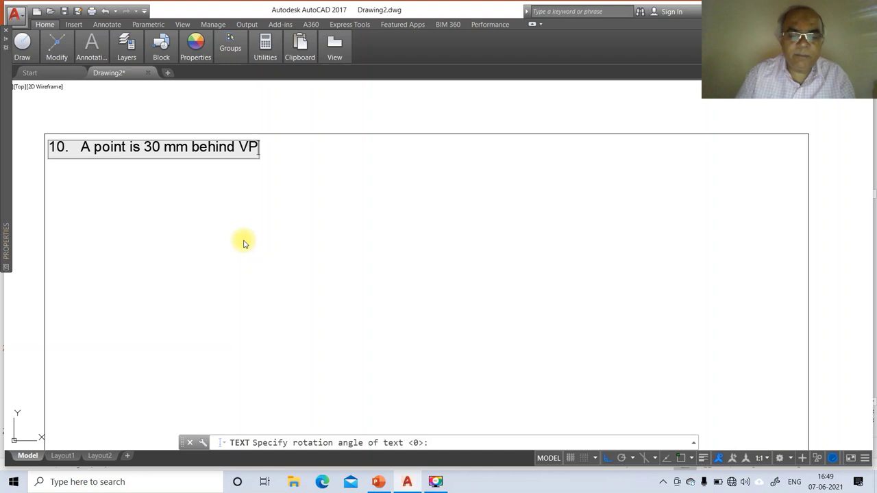
type(", 30")
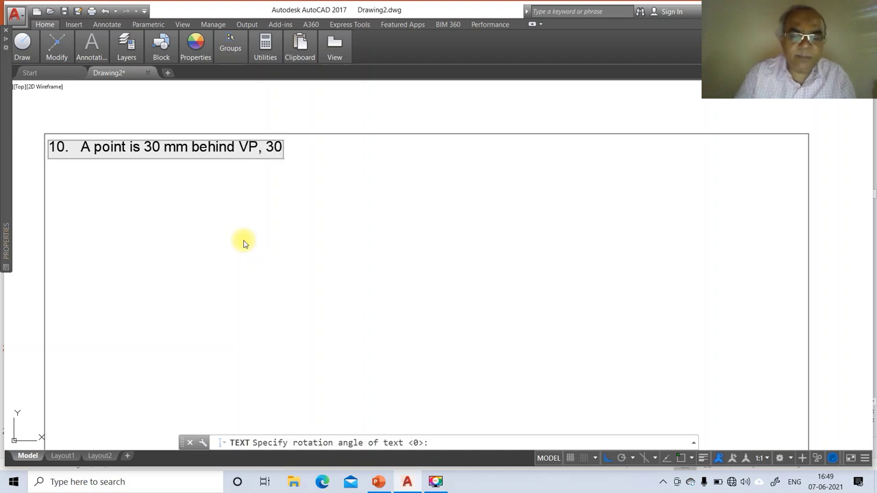
type(" mm above HP")
key("alt")
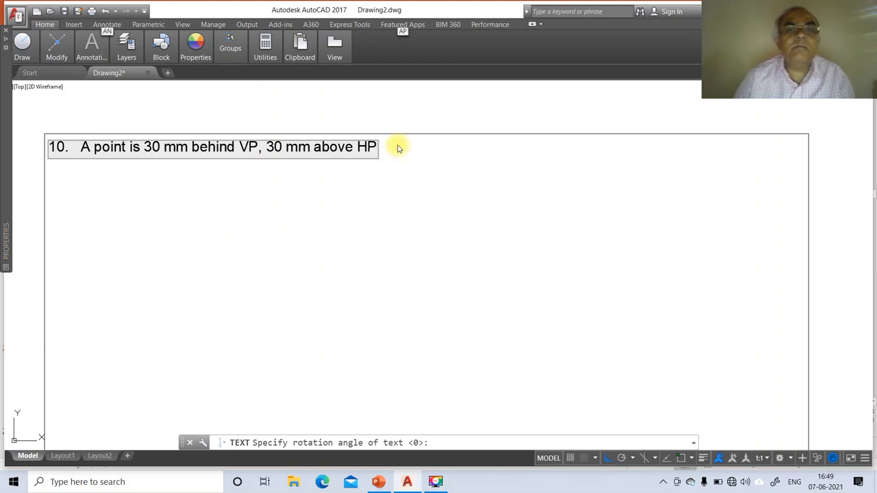
key("alt")
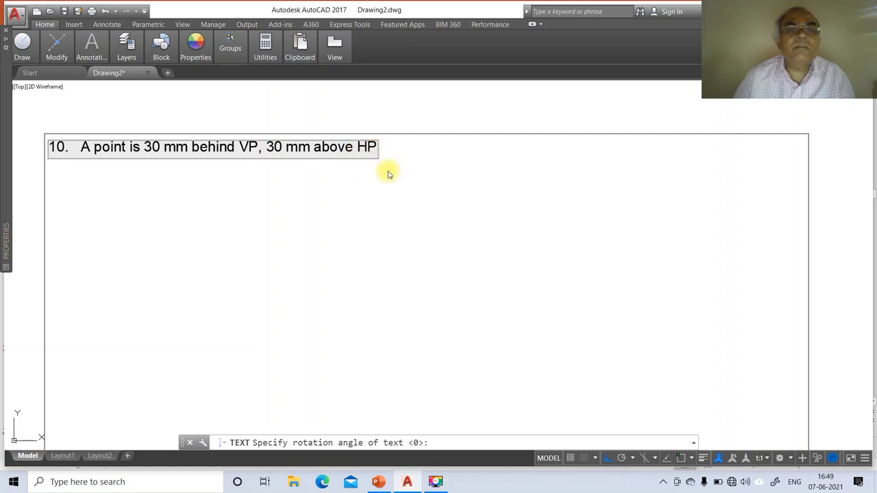
type("and 20")
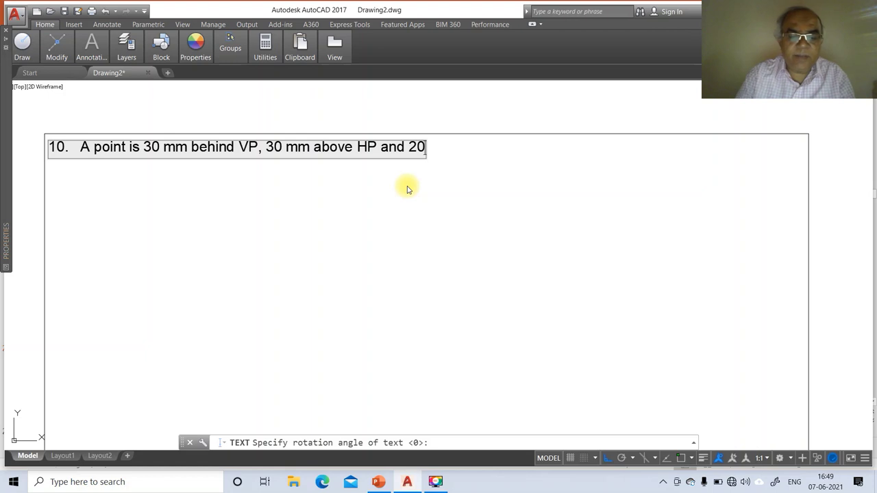
type(" mm behind")
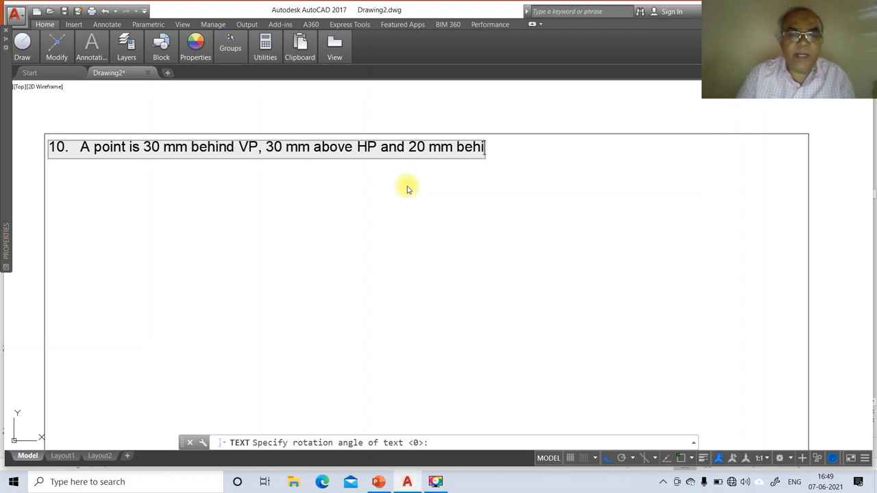
type(" / infront / from")
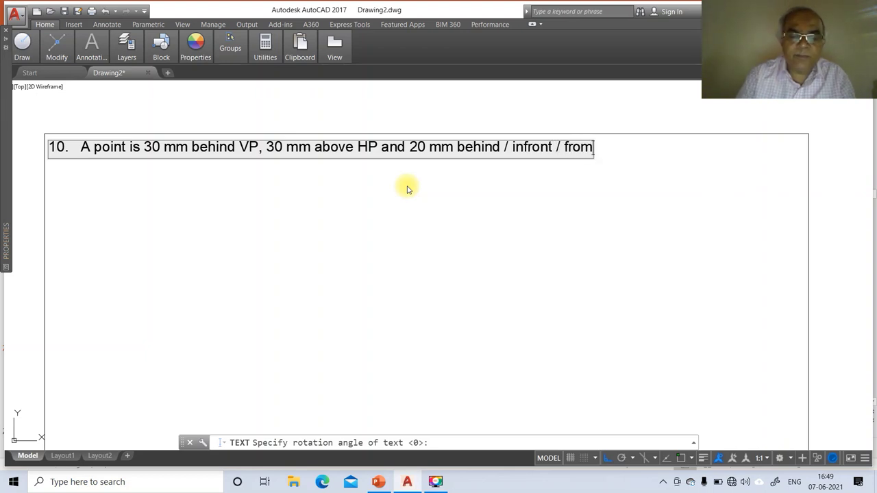
type(" RPP. ")
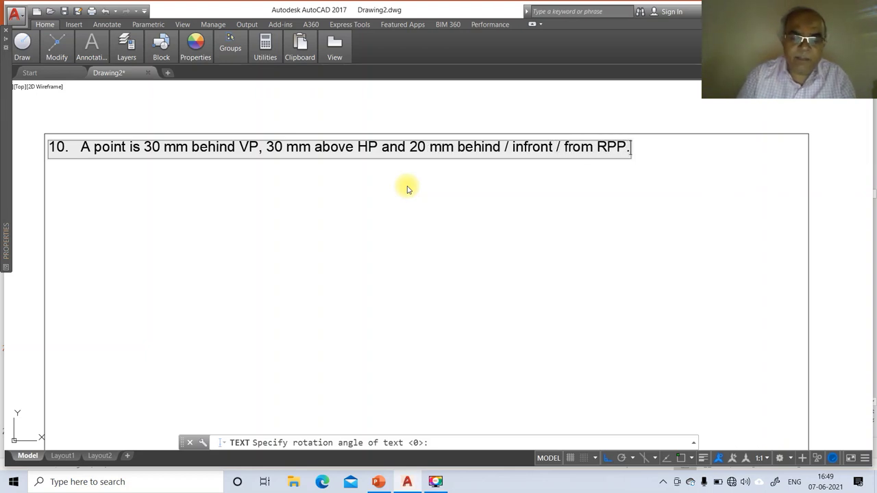
type(" Name")
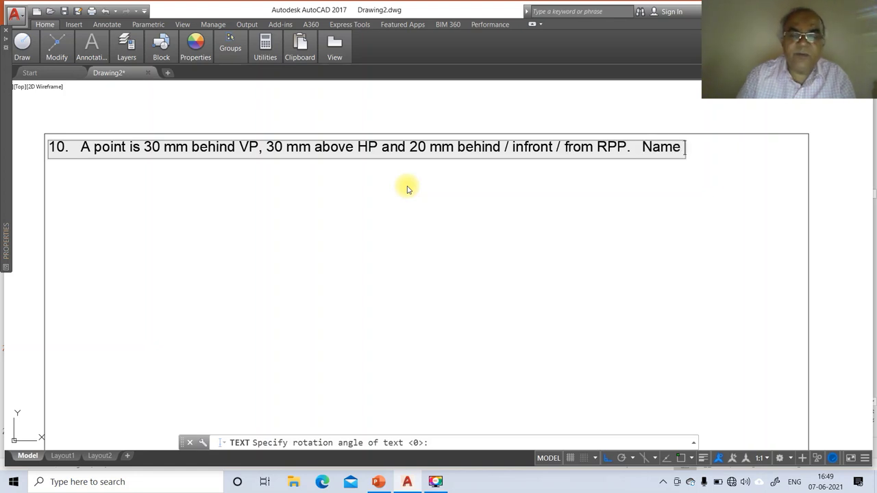
key("BackSpace")
key("BackSpace")
key("BackSpace")
key("BackSpace")
key("BackSpace")
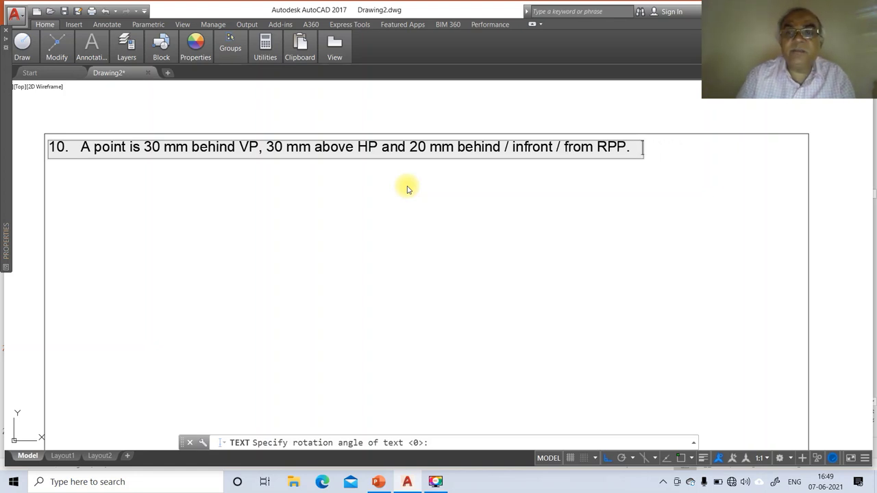
type("Dra")
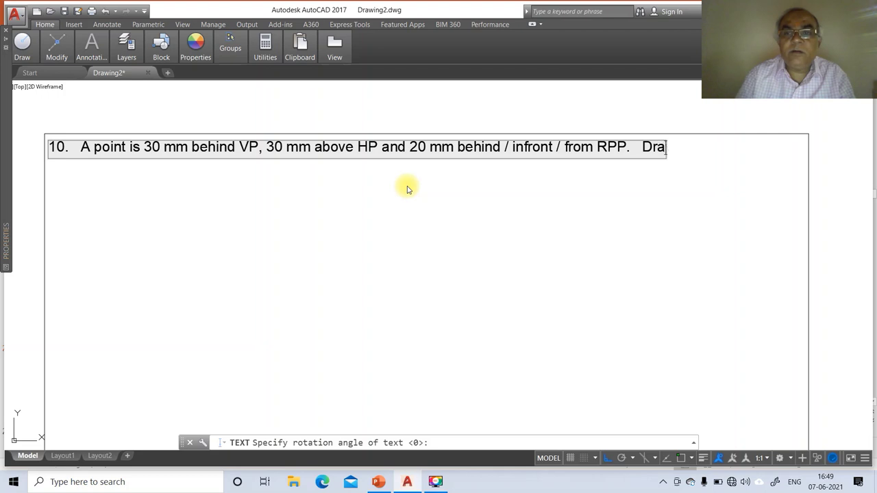
type("w the projections and")
key("Return")
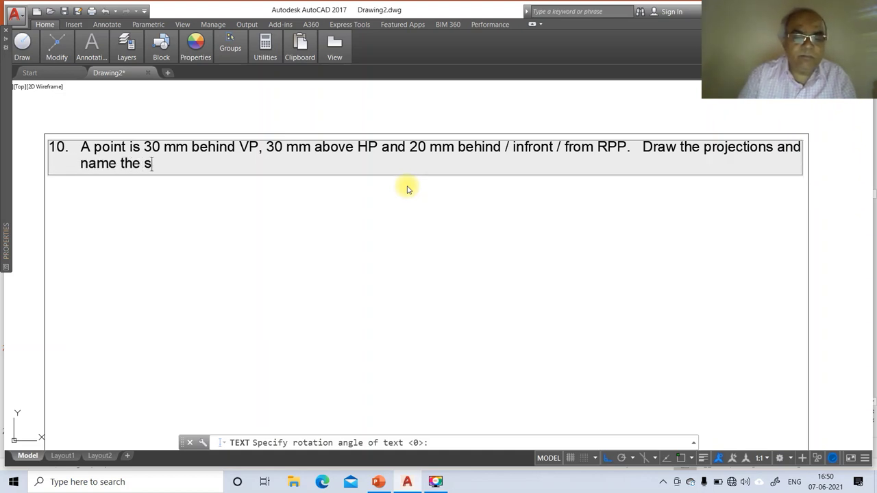
key("Return")
key("Return")
type("z")
key("Return")
- Zoom to the previous view and consult the PowerPoint final-solution slide before returning to AutoCAD
type("p")
key("Return")
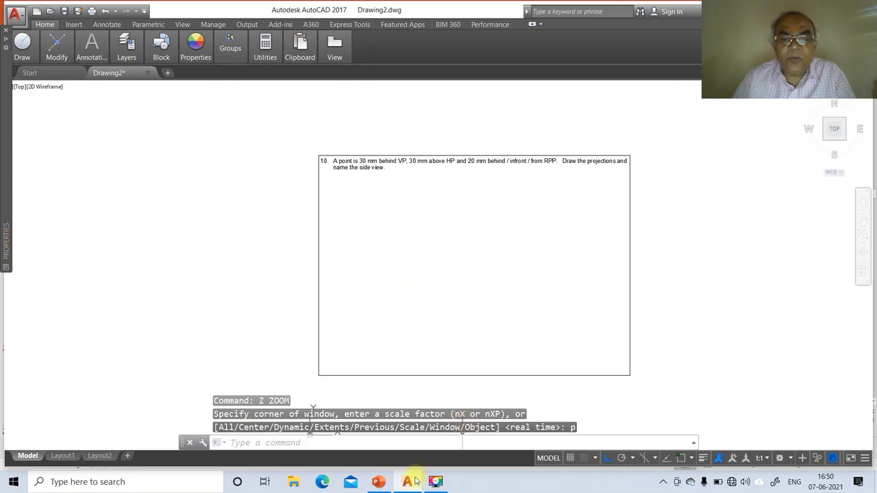
left_click(378, 482)
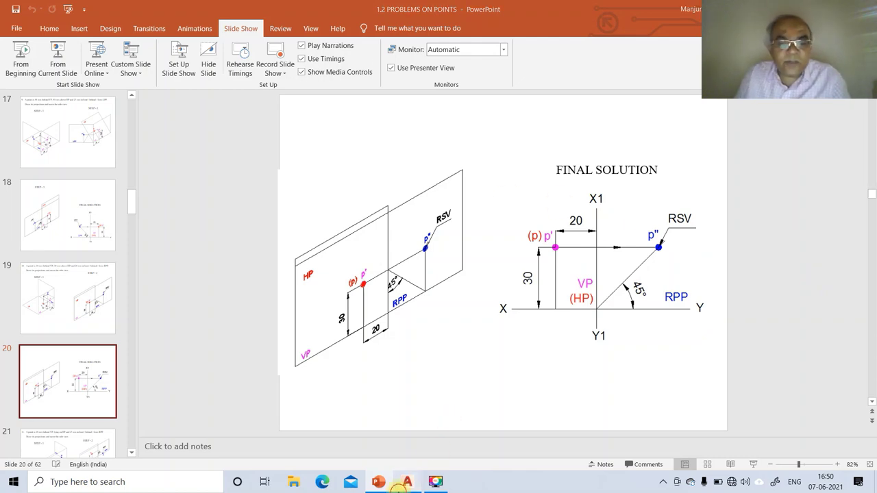
left_click(404, 483)
- Zoom onto the question area and draw the long horizontal XY line
type("z")
key("Return")
type("w")
key("Return")
left_click(306, 147)
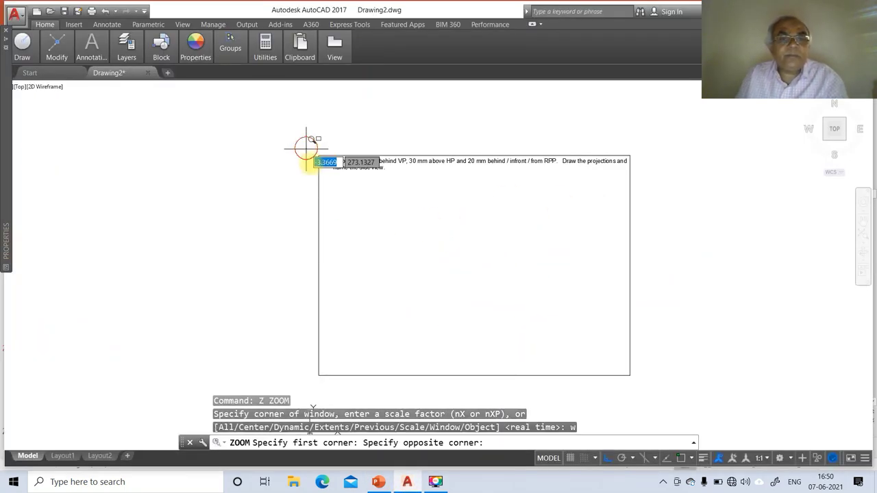
left_click(638, 378)
type("l")
key("Return")
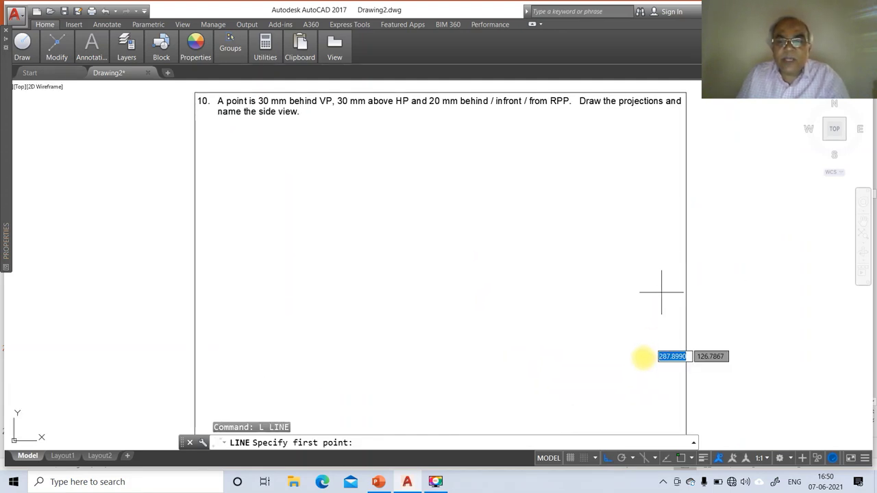
left_click(302, 238)
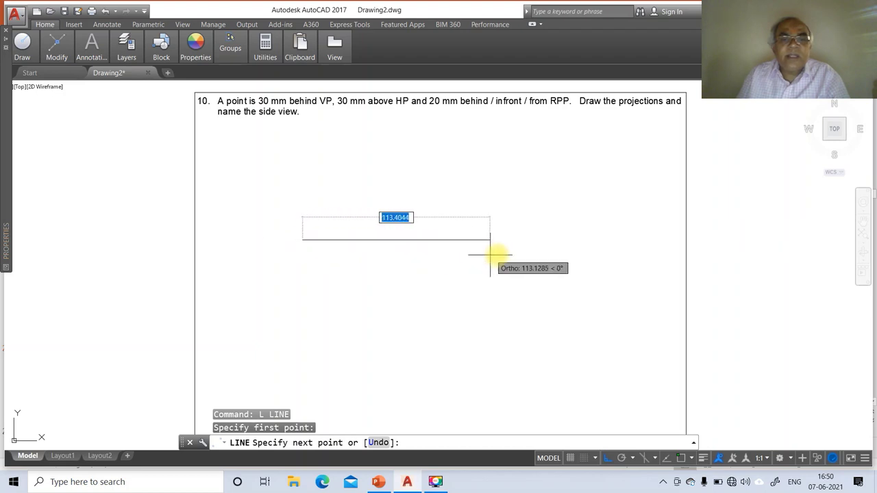
left_click(561, 244)
key("Return")
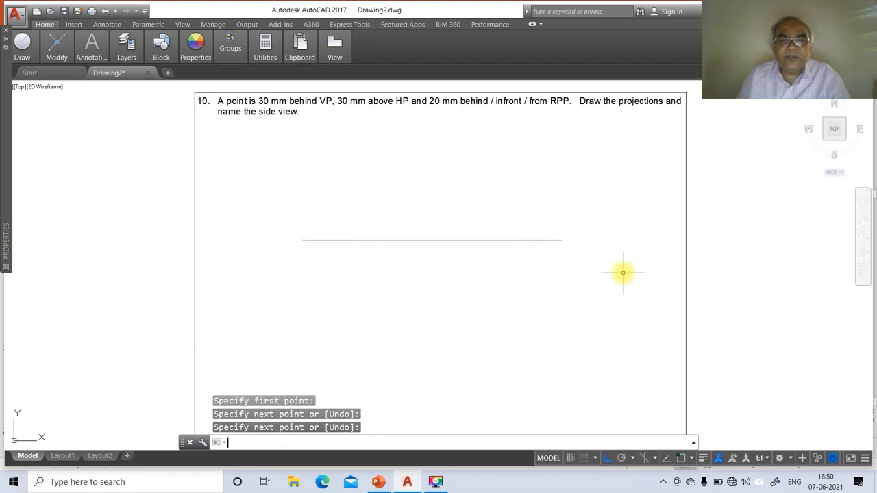
- Draw the vertical X1Y1 line crossing the XY line
key("Return")
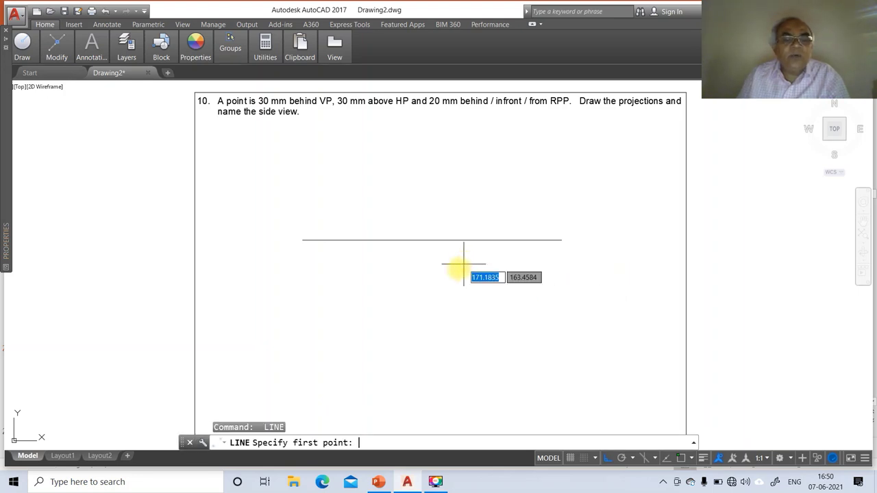
left_click(426, 132)
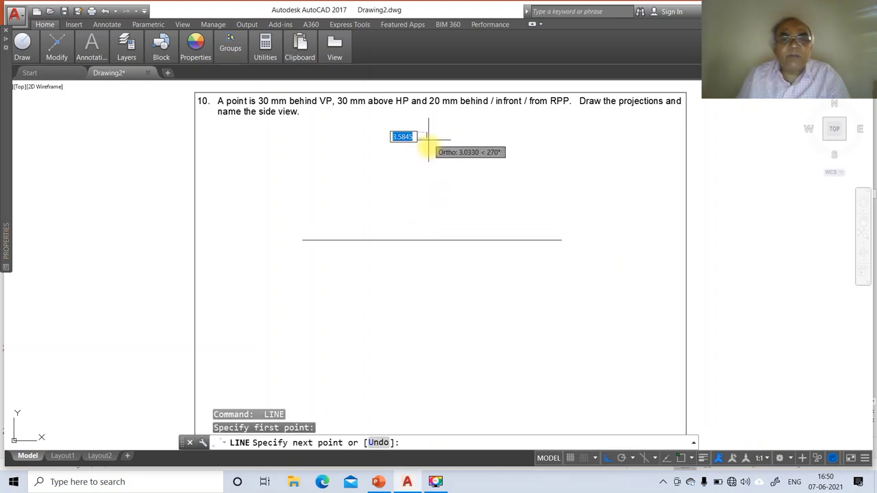
left_click(431, 255)
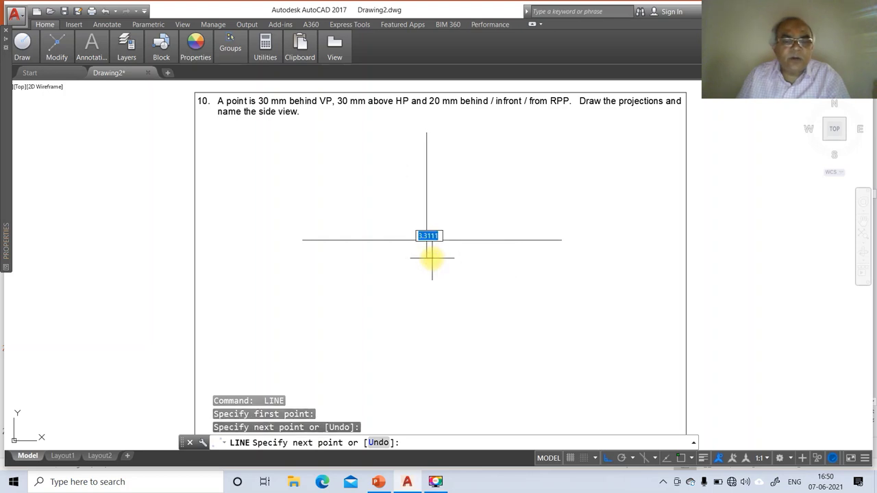
key("Return")
- Place 3-unit-high labels VP, (HP) and RPP around the line intersection, then open Layer Properties
type("dt")
key("Return")
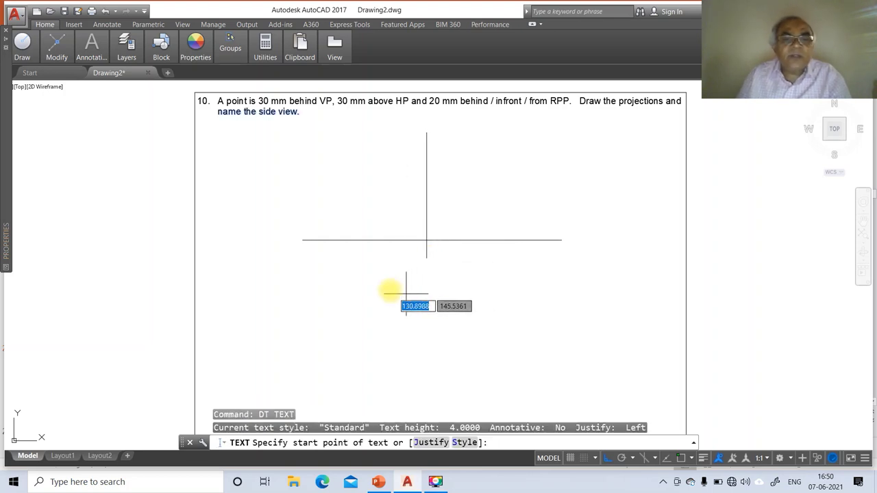
left_click(406, 219)
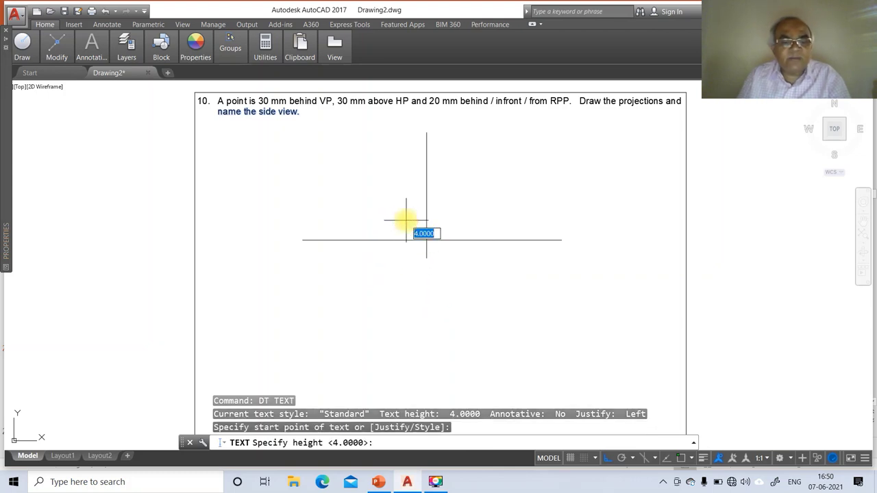
type("3")
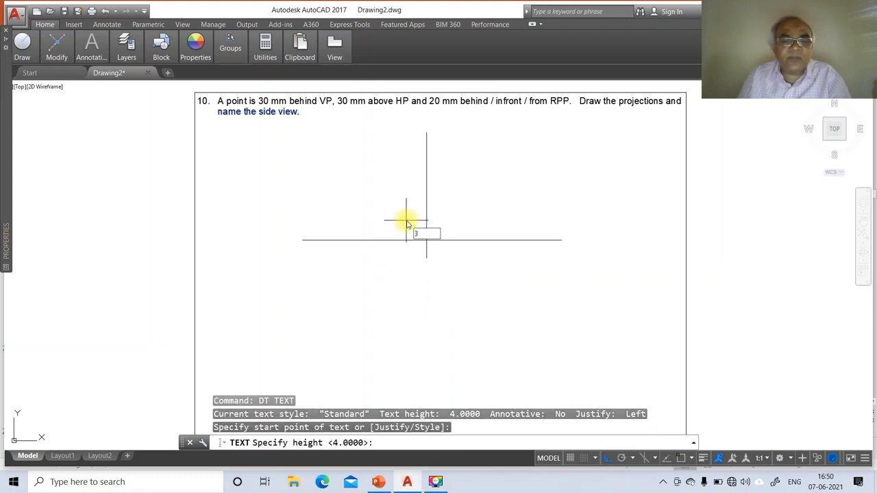
key("Return")
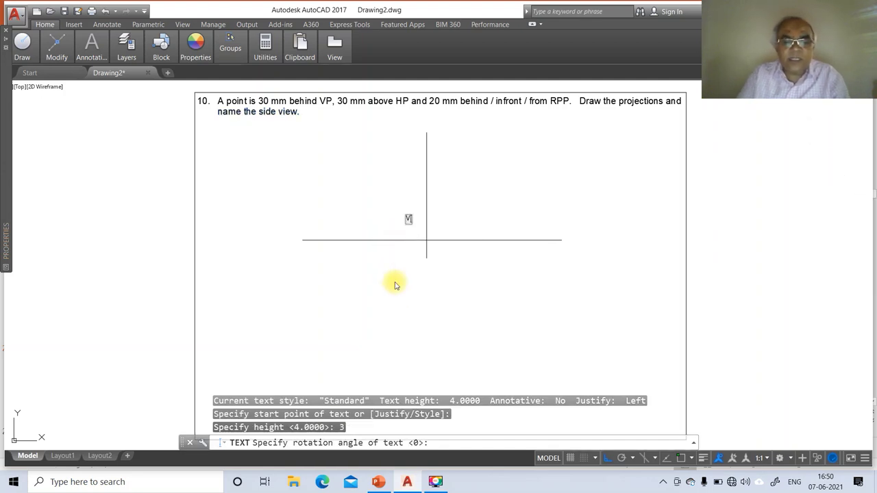
left_click(407, 231)
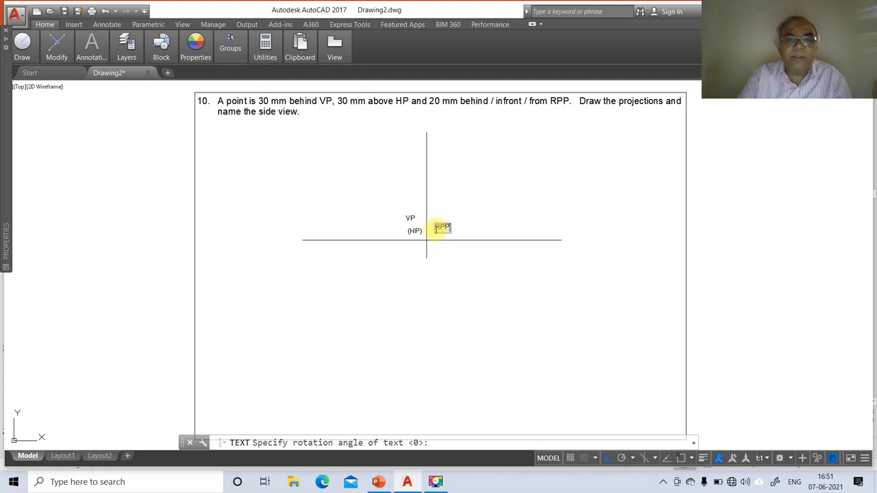
key("Return")
key("Return")
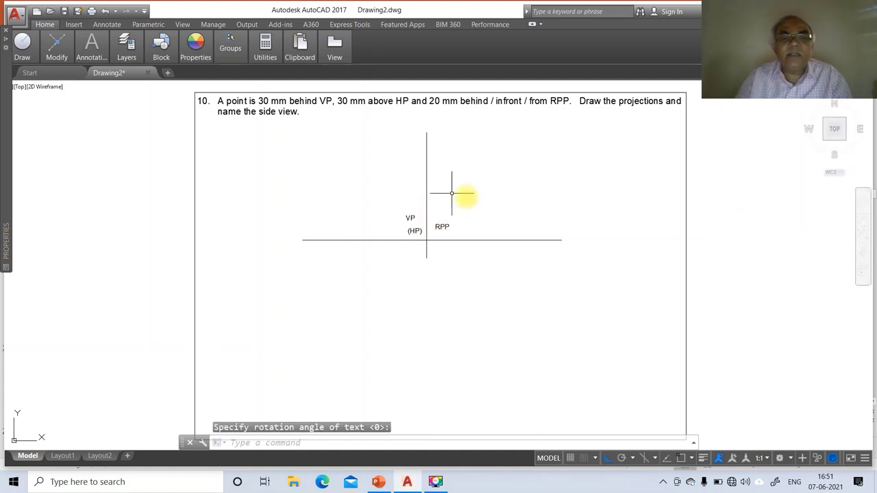
type("LA")
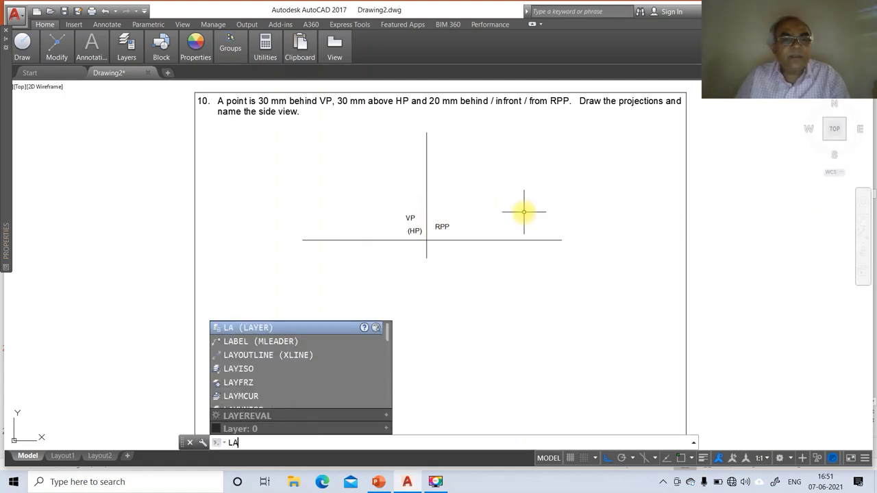
key("Return")
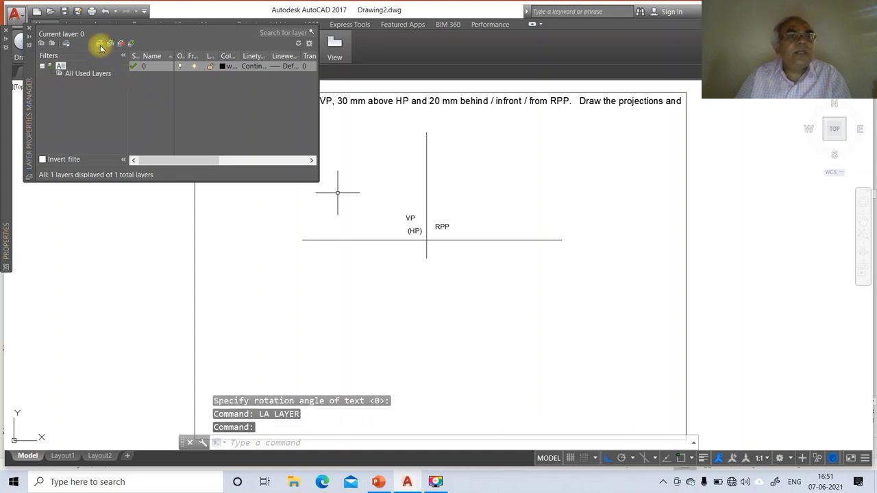
- Add layers XY, FV, TV and SV beside layer 0 in the Layer Properties Manager
left_click(100, 43)
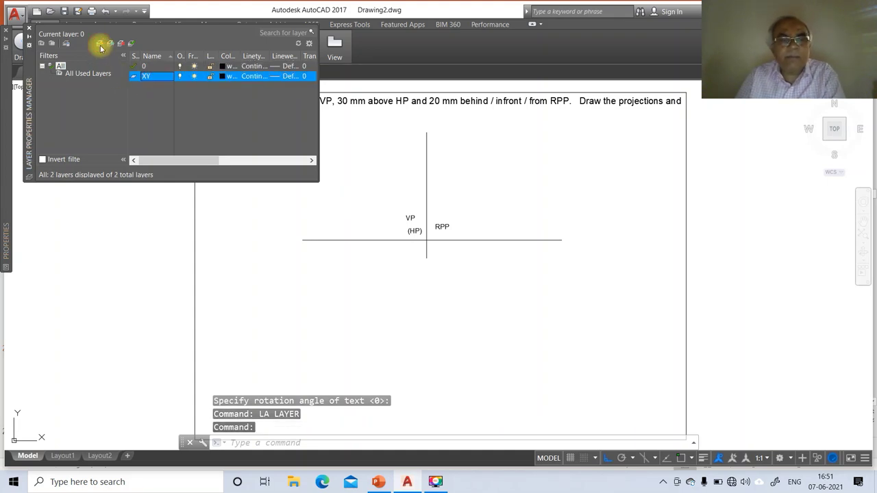
left_click(99, 44)
type("FV")
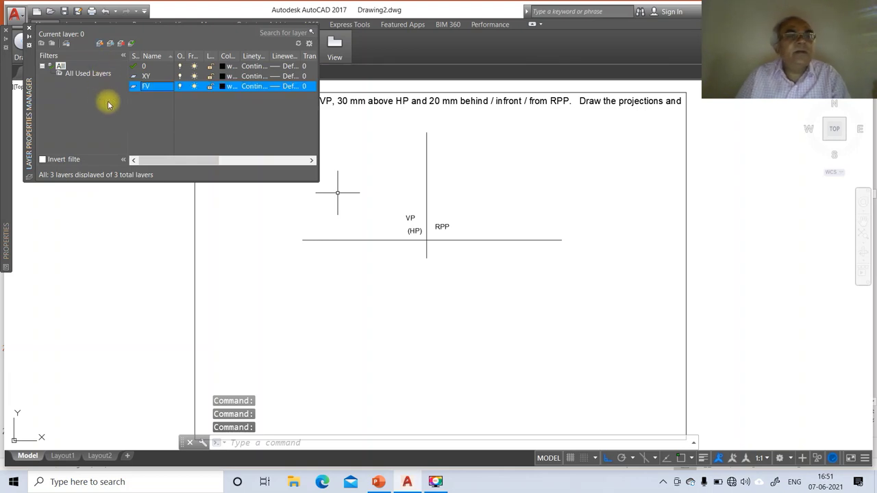
left_click(100, 44)
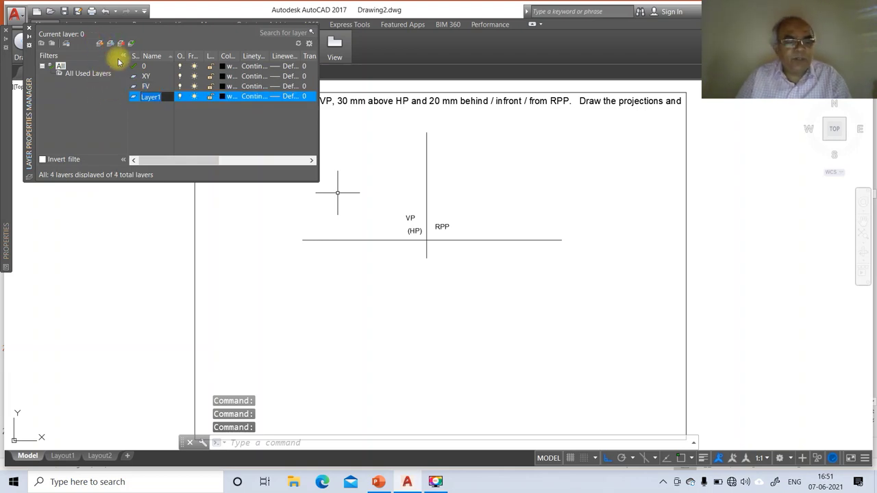
type("TV")
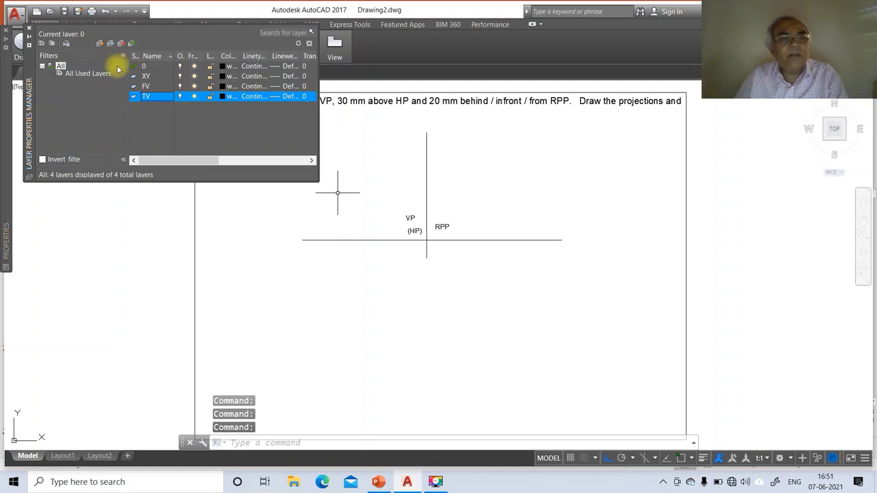
left_click(100, 43)
type("SV")
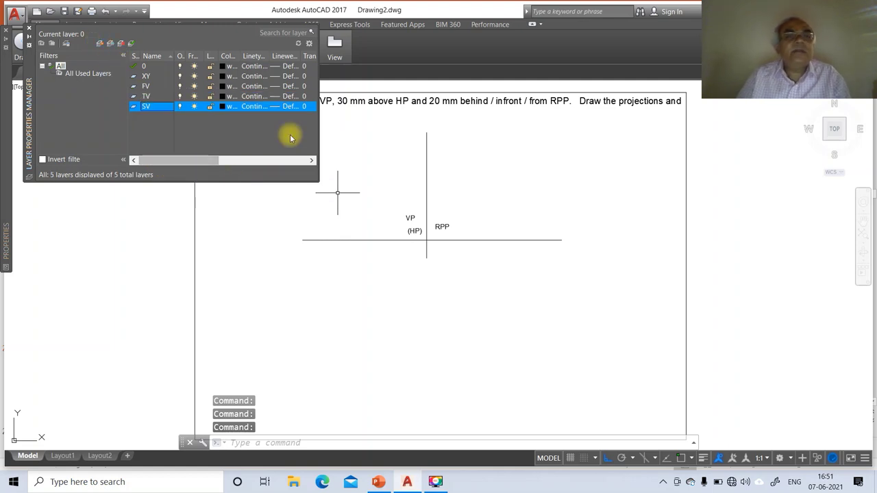
- Set layer 0's lineweight to 0.05 mm and the XY layer's to 0.13 mm
left_click(291, 67)
left_click(291, 66)
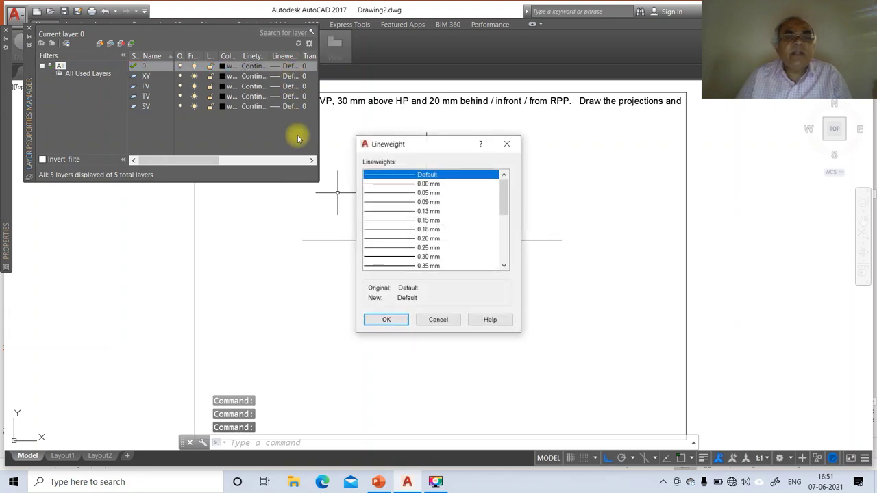
left_click(427, 193)
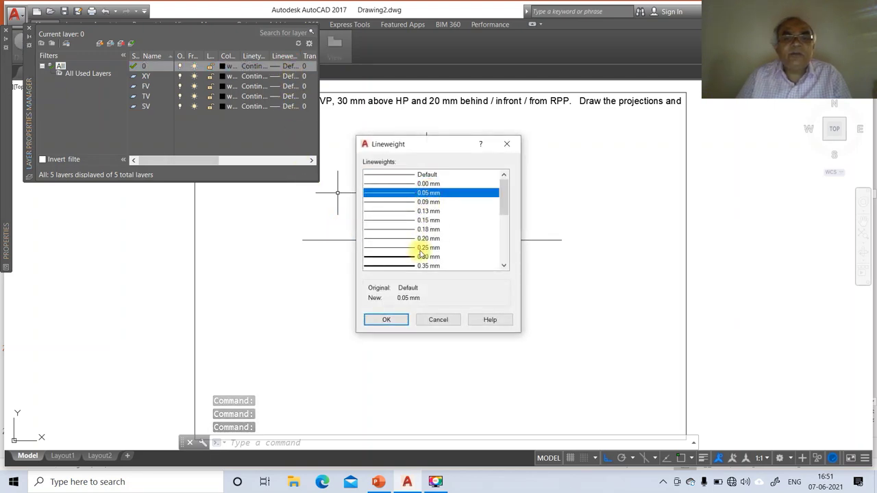
left_click(398, 319)
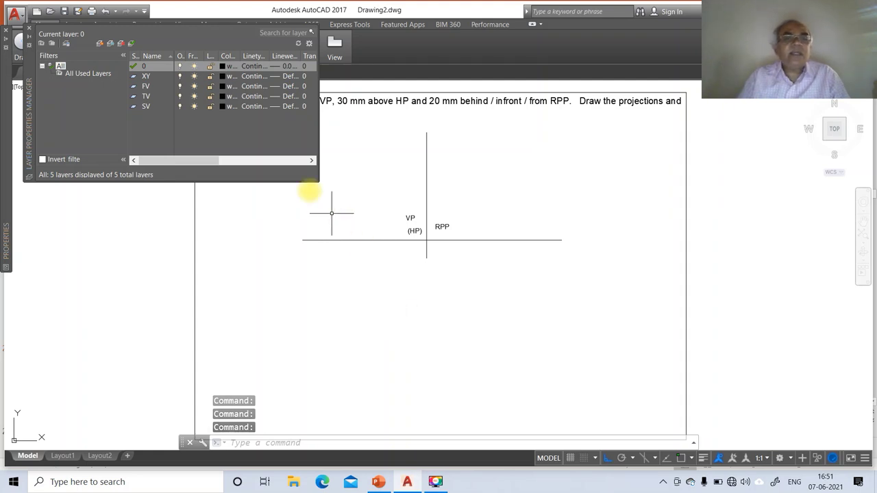
left_click(292, 77)
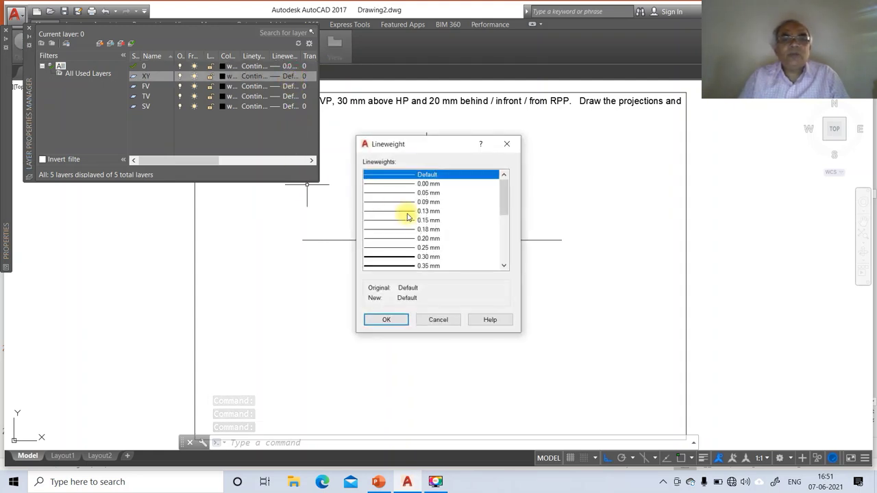
left_click(406, 211)
left_click(386, 319)
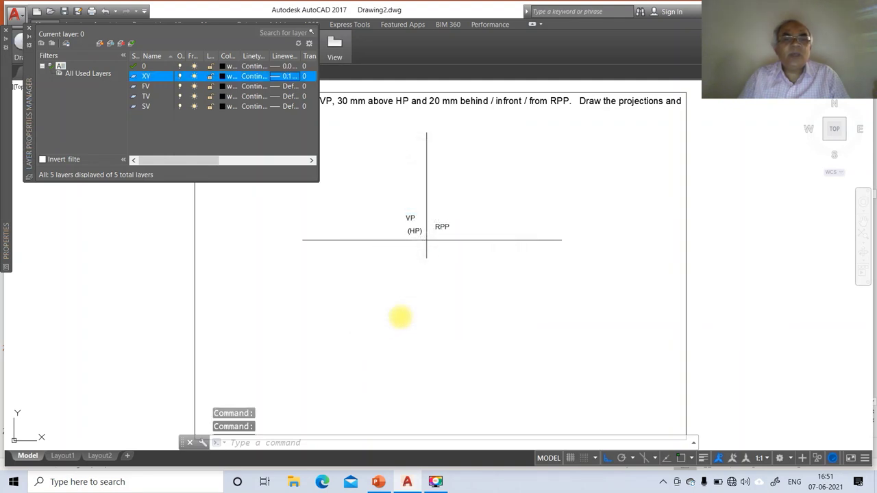
- Colour the FV layer magenta, the TV layer red and the SV layer blue
left_click(221, 86)
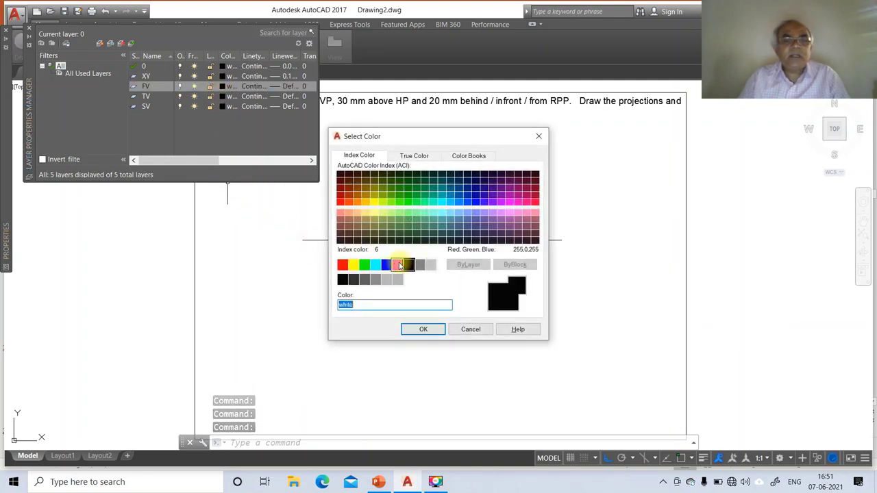
left_click(400, 265)
left_click(418, 329)
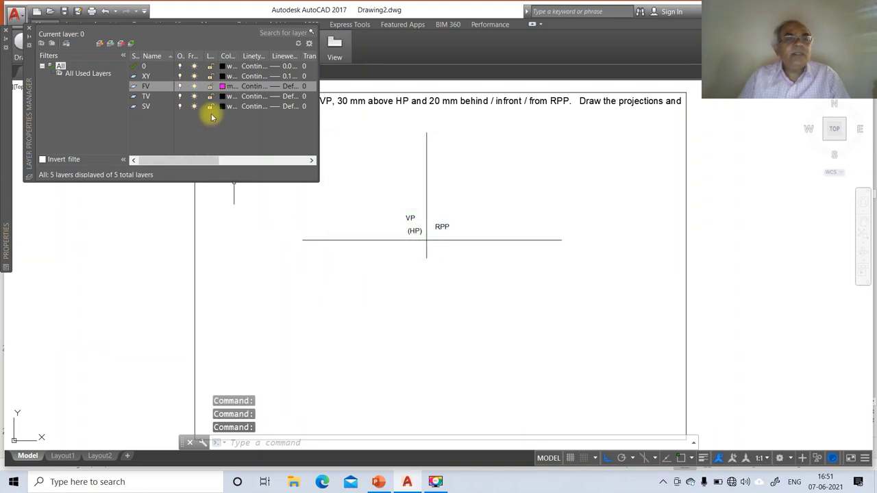
left_click(221, 96)
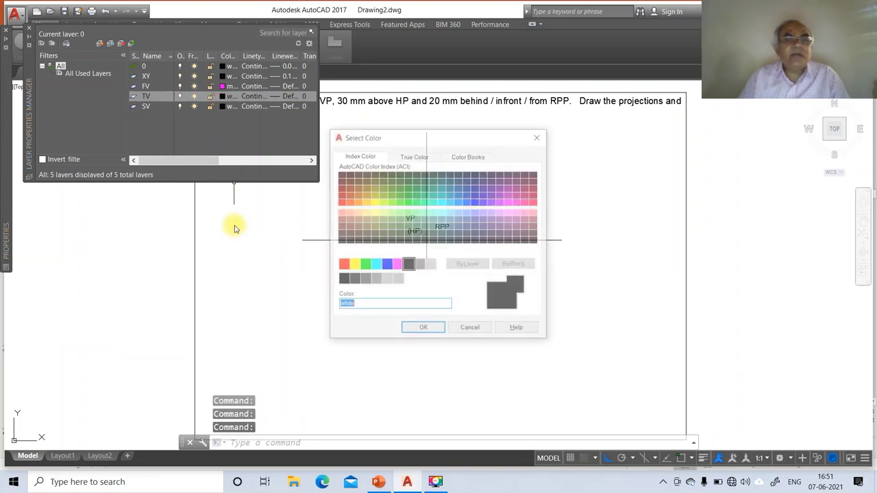
left_click(343, 265)
left_click(431, 329)
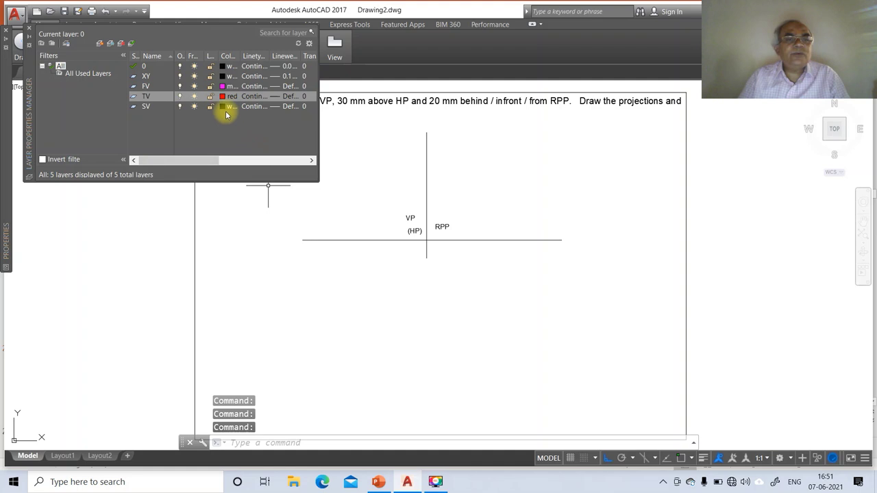
left_click(221, 106)
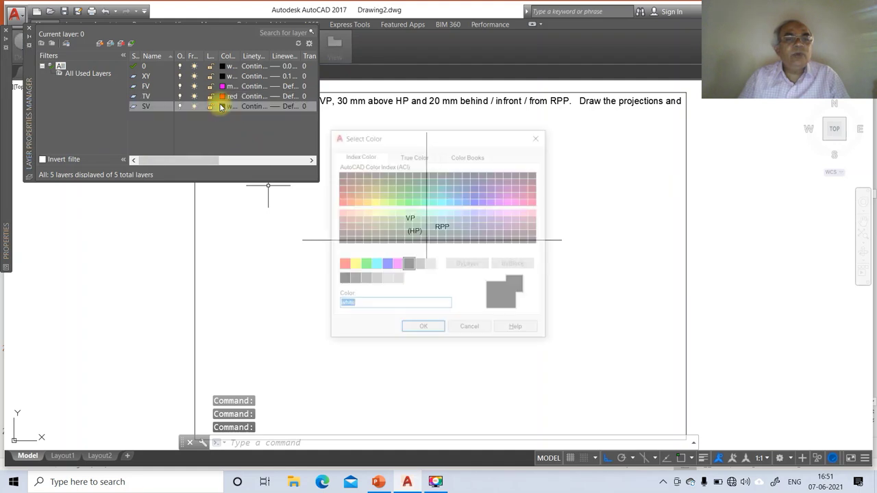
left_click(386, 264)
left_click(422, 330)
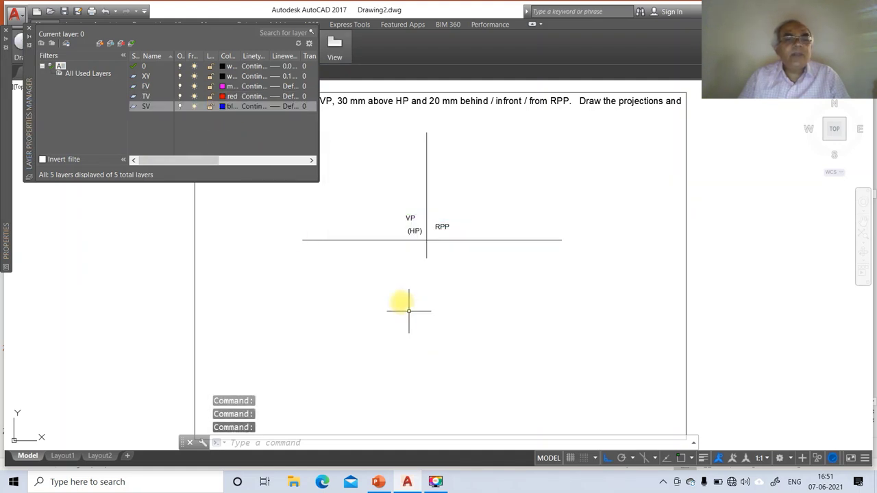
- Close the layer palette, zoom in on the VP and RPP lines, and switch to PowerPoint
left_click(28, 31)
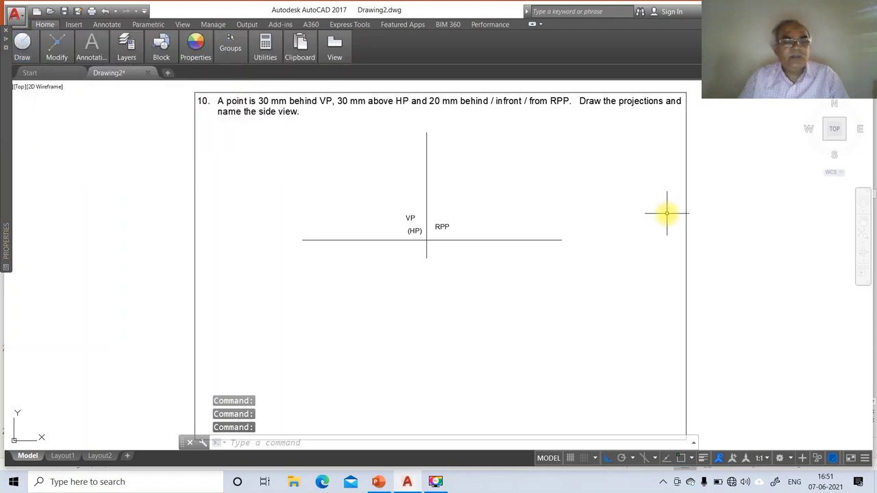
type("z")
key("Return")
type("w")
key("Return")
left_click(270, 122)
left_click(606, 294)
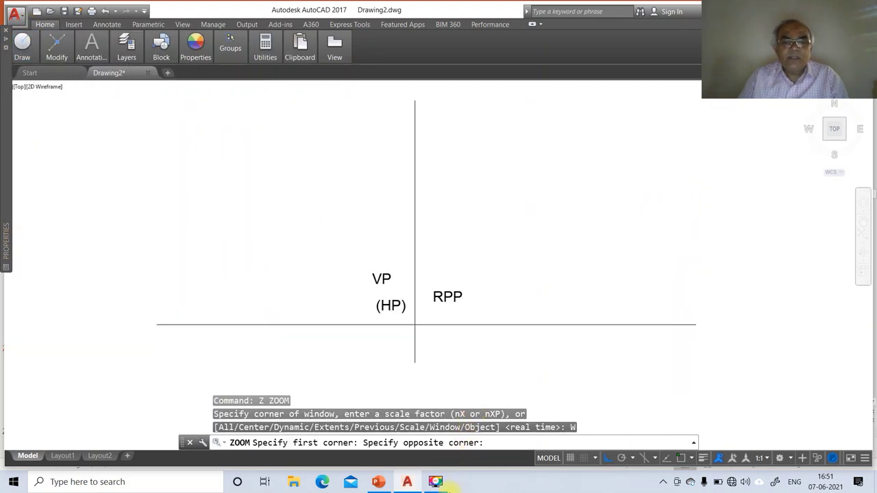
left_click(378, 482)
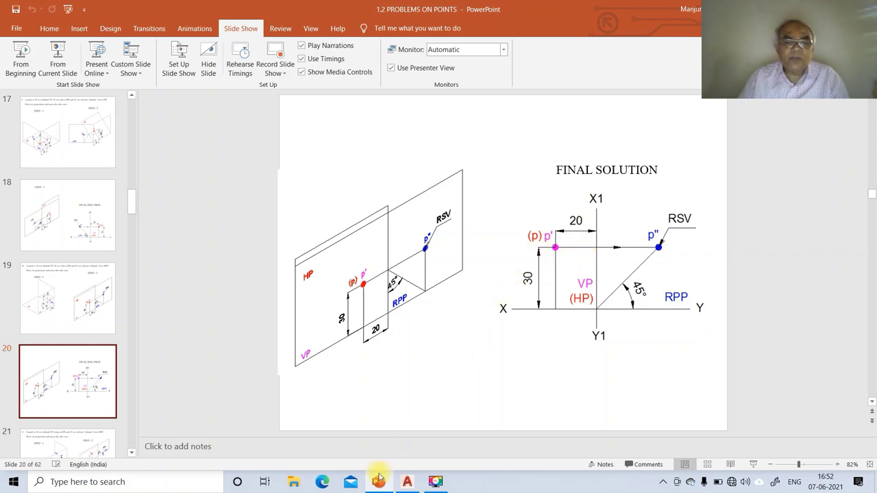
- Offset the vertical line 20 to the left and the lower horizontal line 30 upward
left_click(407, 482)
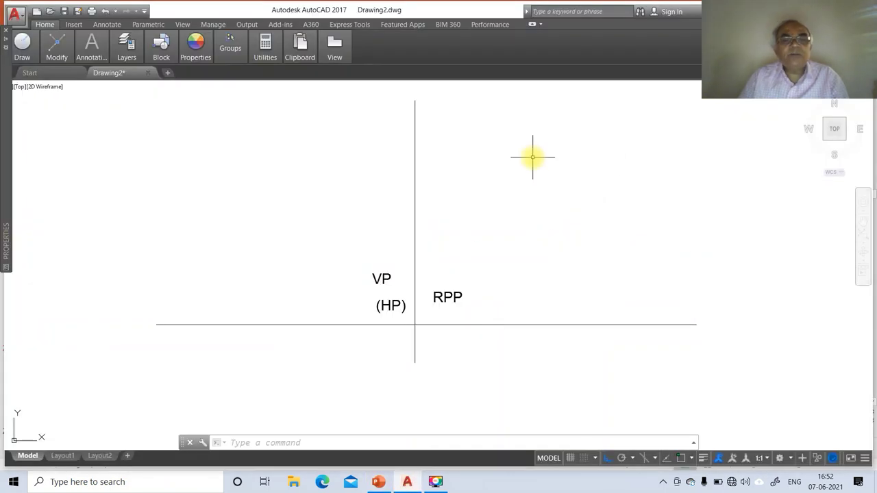
type("O")
key("Return")
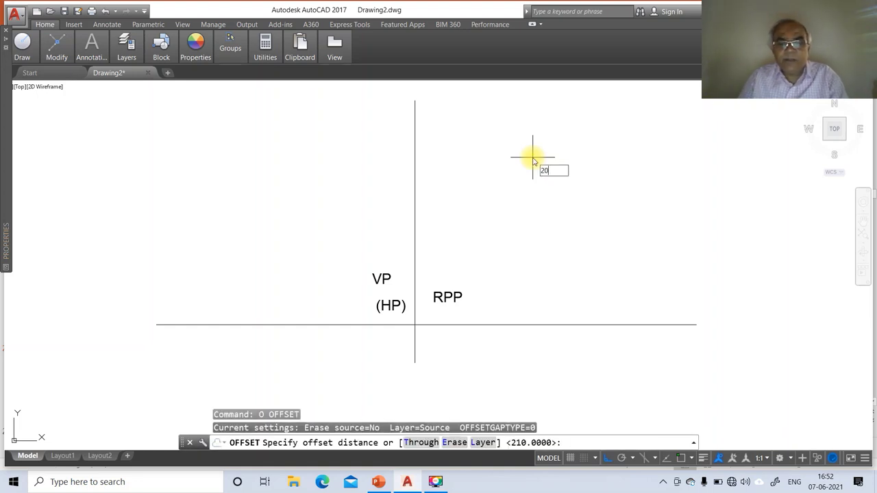
key("Return")
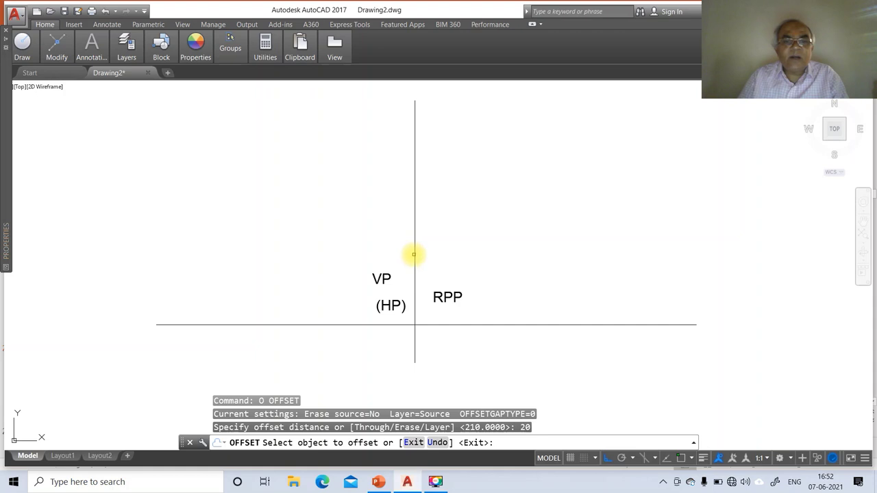
left_click(414, 254)
left_click(381, 261)
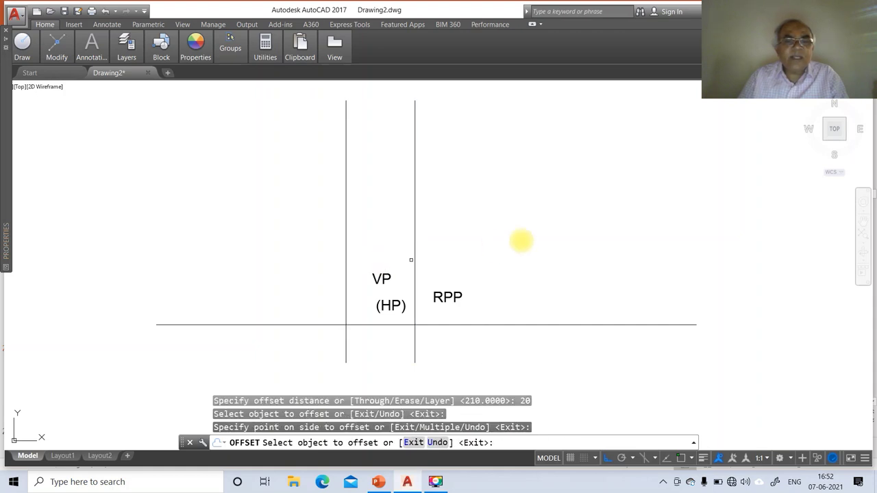
key("Return")
key("Return")
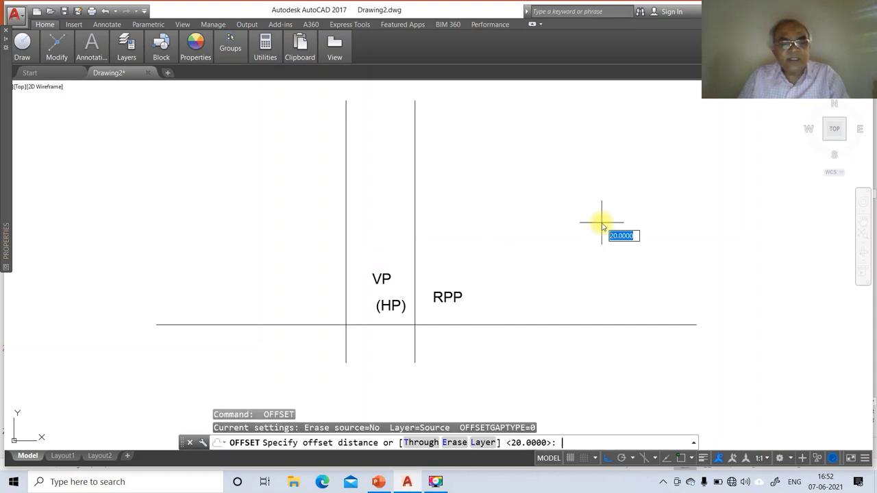
key("Return")
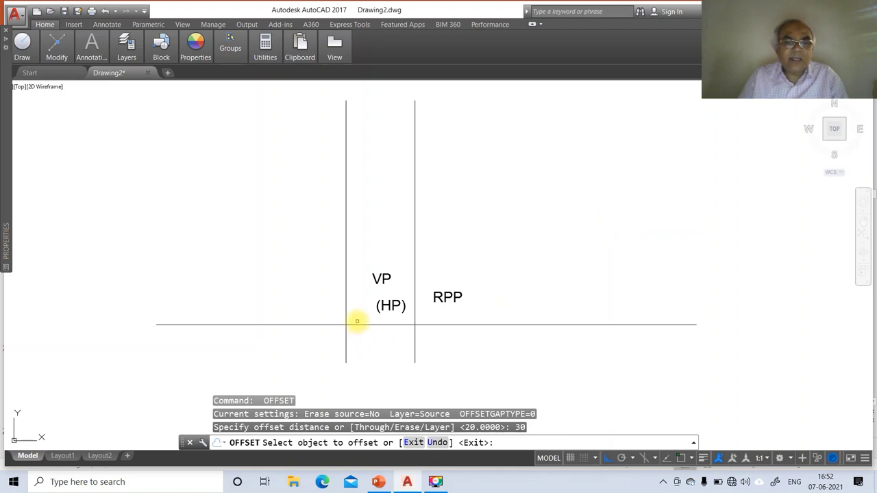
left_click(358, 325)
left_click(483, 241)
key("Return")
- Draw a 100-long line at 45° from the intersection of the VP and RPP lines
type("l")
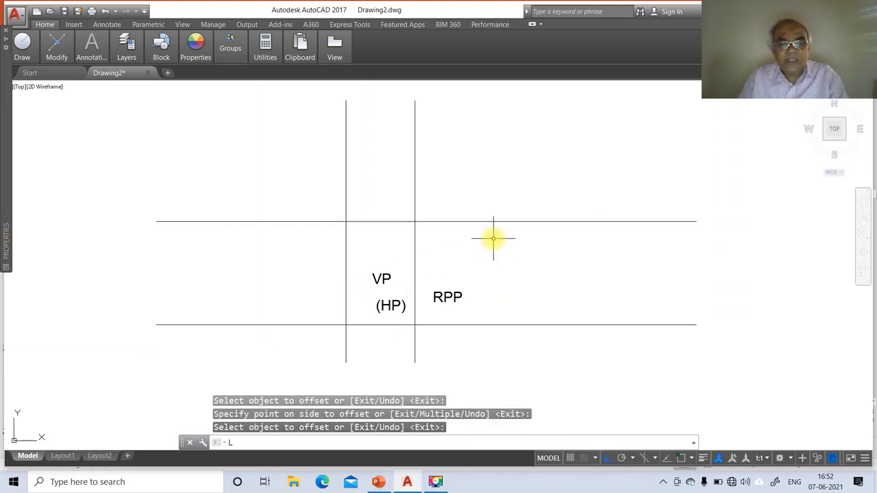
key("Return")
type("INT")
key("Return")
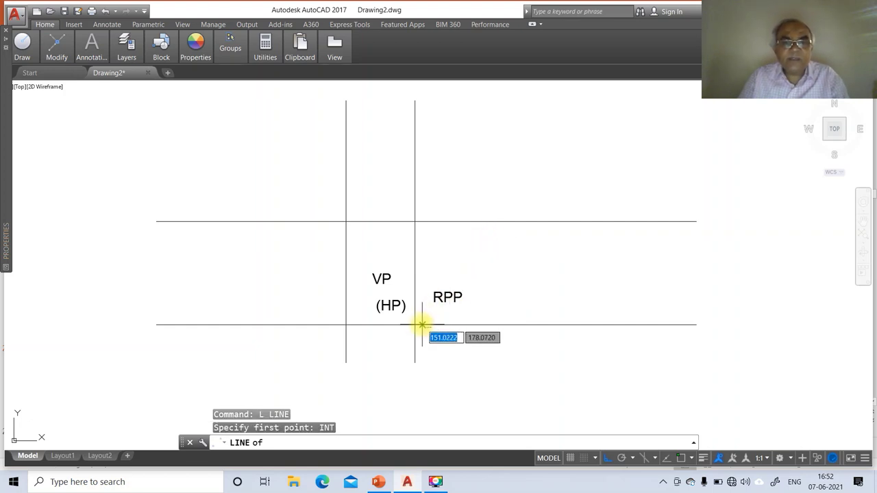
left_click(415, 324)
type("100")
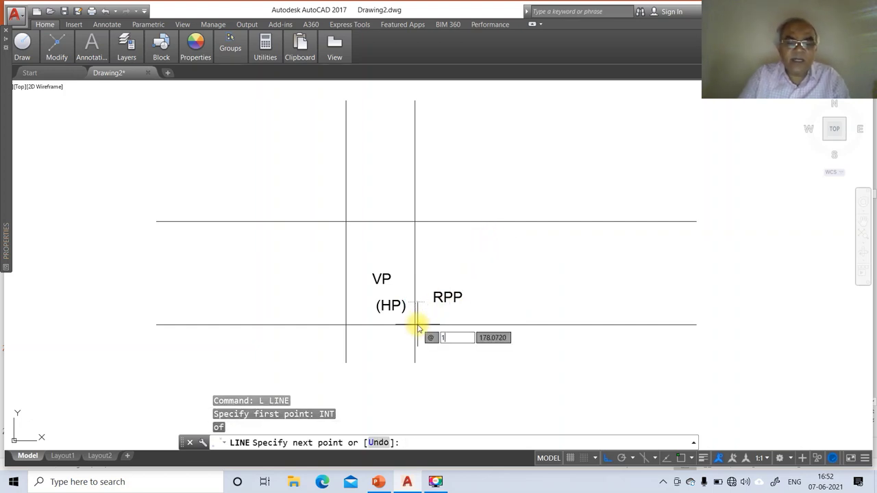
key("Tab")
type("45")
key("Return")
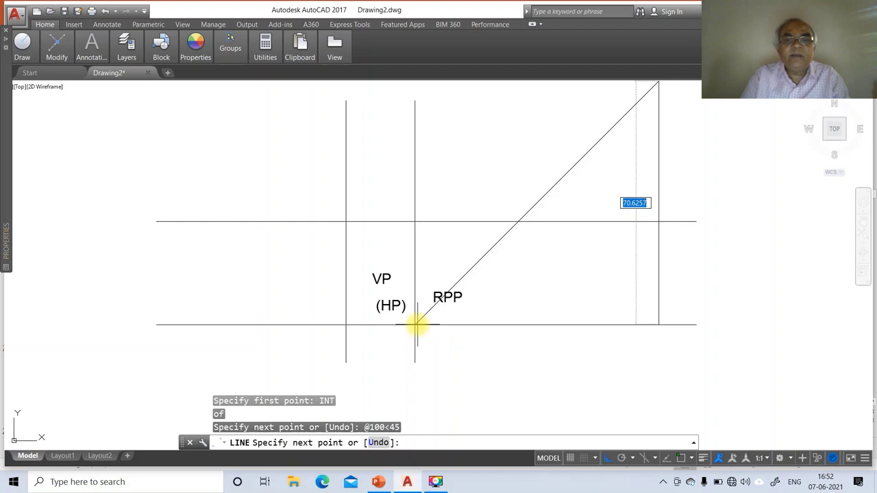
key("Return")
- Trim the upper offset horizontal line back to the 45° line
type("TR")
key("Return")
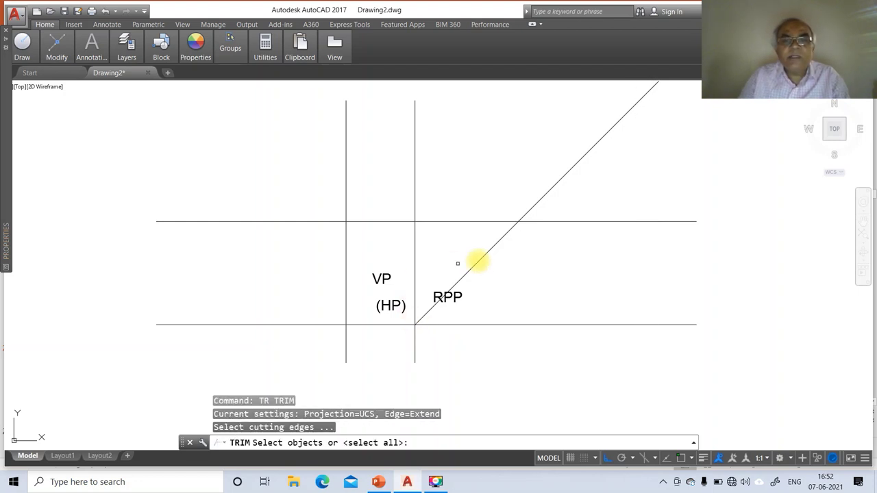
left_click(488, 251)
key("Return")
left_click(524, 221)
key("Return")
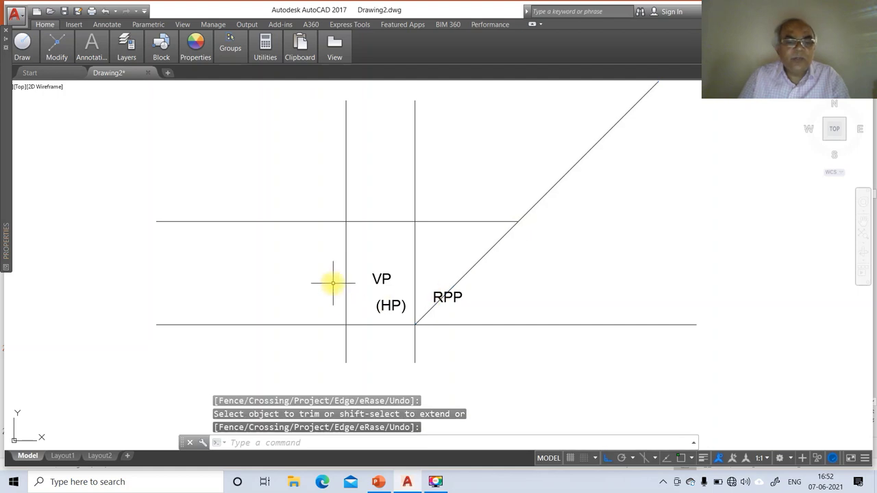